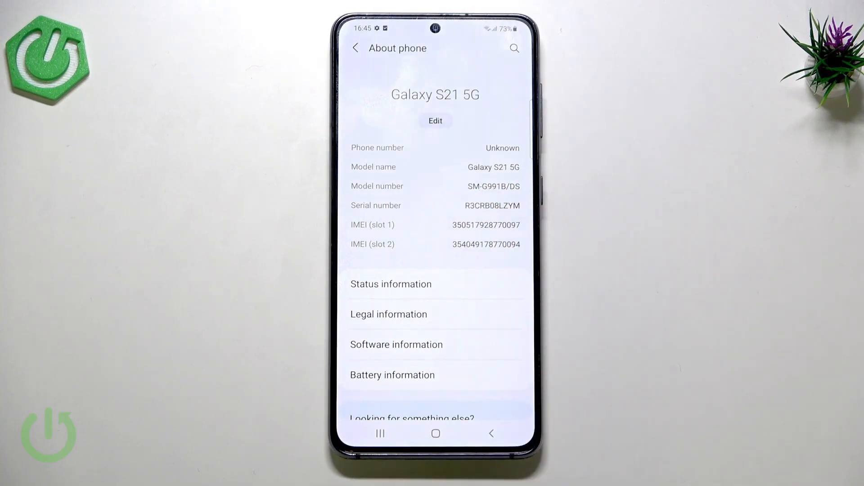
Step: Open the Galaxy S21 5G's software information and examine its One UI, Android and build details
{"action": "left_click", "coordinate": [396, 345]}
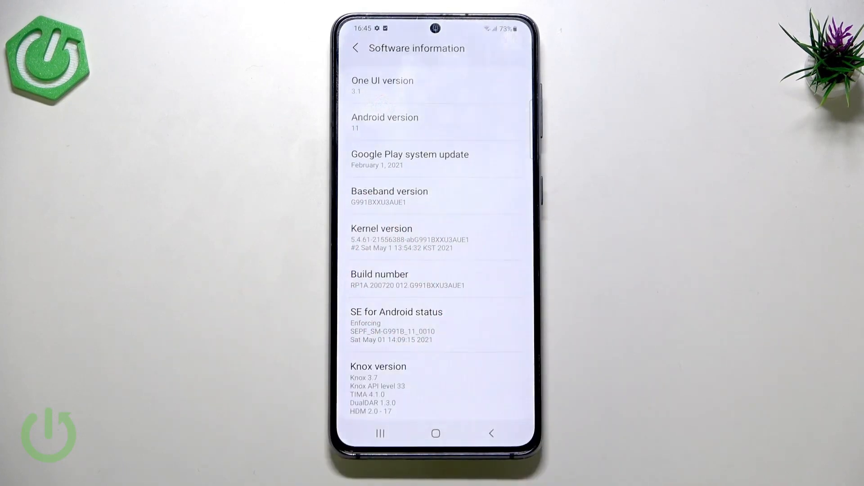
{"action": "left_click", "coordinate": [432, 352]}
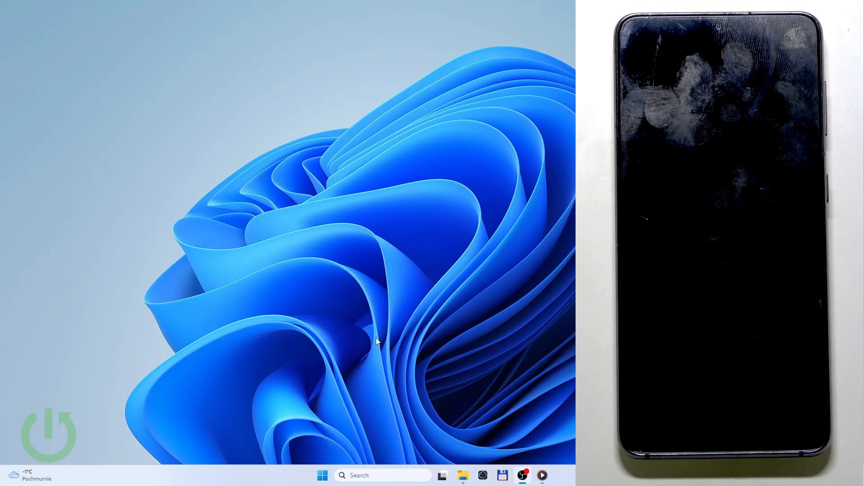
Step: Switch to Google Chrome on the computer and open the website hardreset.info
{"action": "left_click", "coordinate": [381, 476]}
{"action": "left_click", "coordinate": [395, 214]}
{"action": "left_click", "coordinate": [432, 261]}
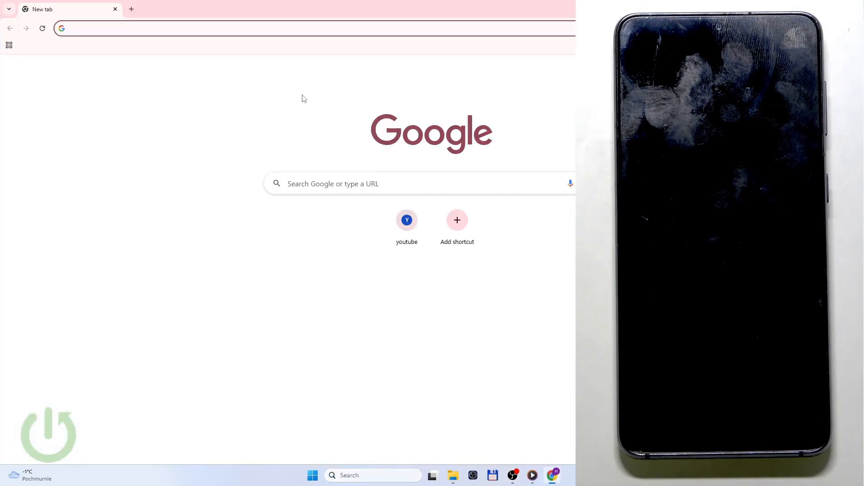
{"action": "left_click", "coordinate": [324, 182]}
{"action": "left_click", "coordinate": [245, 175]}
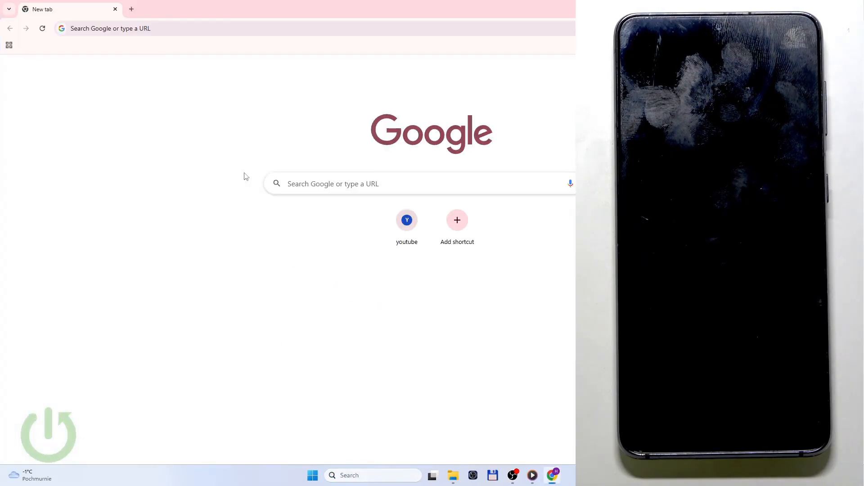
{"action": "left_click", "coordinate": [173, 27]}
{"action": "type", "text": "hardreset.info"}
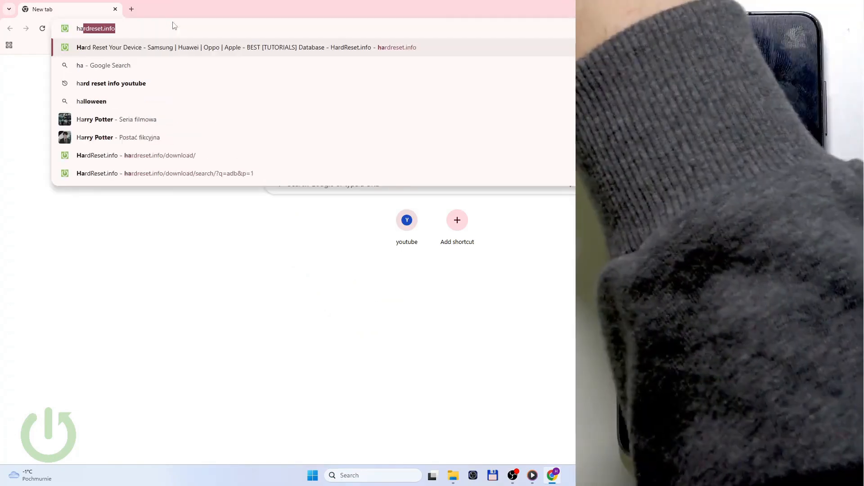
{"action": "key", "text": "Return"}
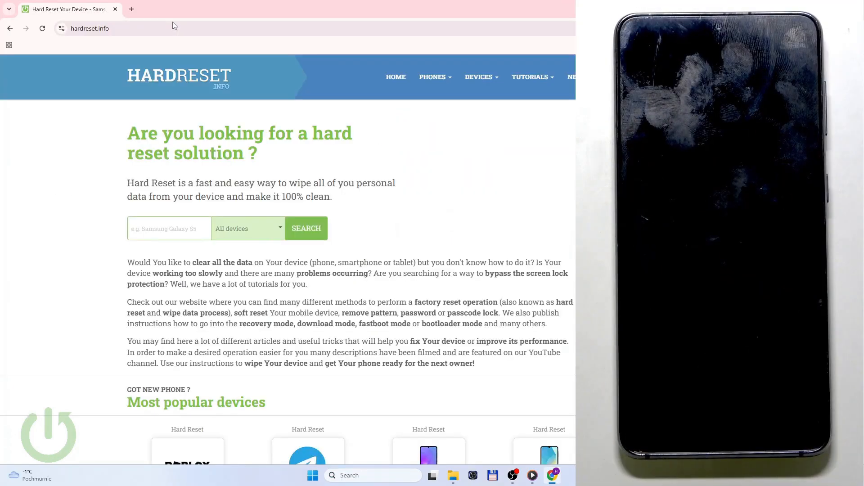
Step: Download the Samsung Drivers archive from the site's download section and save it to the Desktop
{"action": "left_click", "coordinate": [622, 77]}
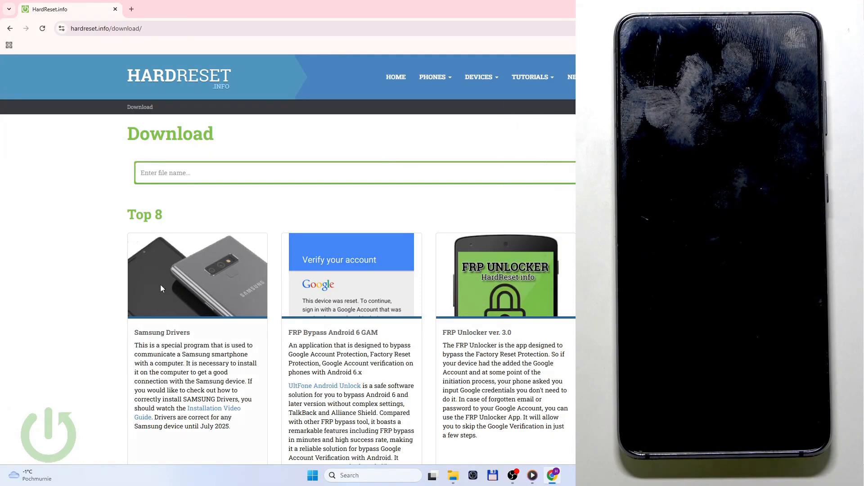
{"action": "left_click", "coordinate": [172, 333]}
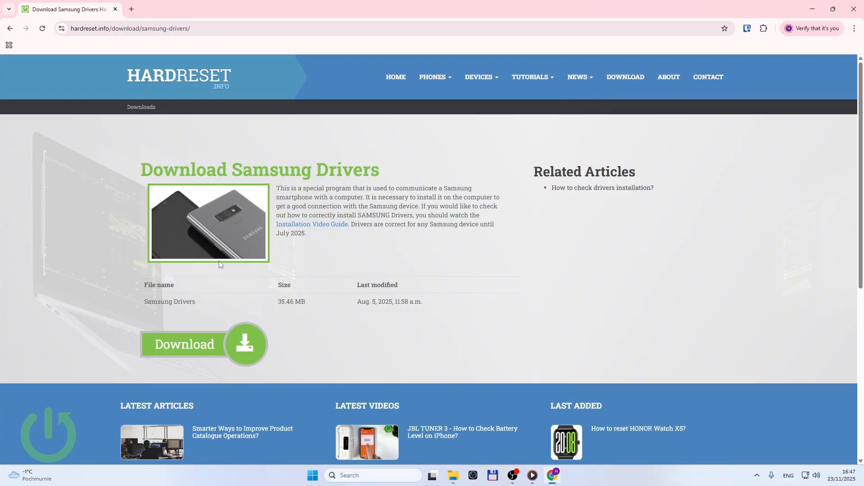
{"action": "left_click", "coordinate": [185, 340]}
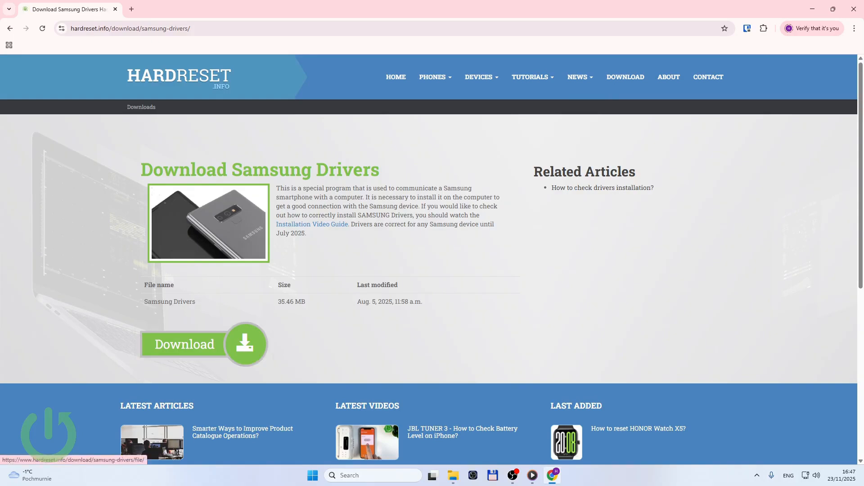
{"action": "left_click", "coordinate": [50, 90]}
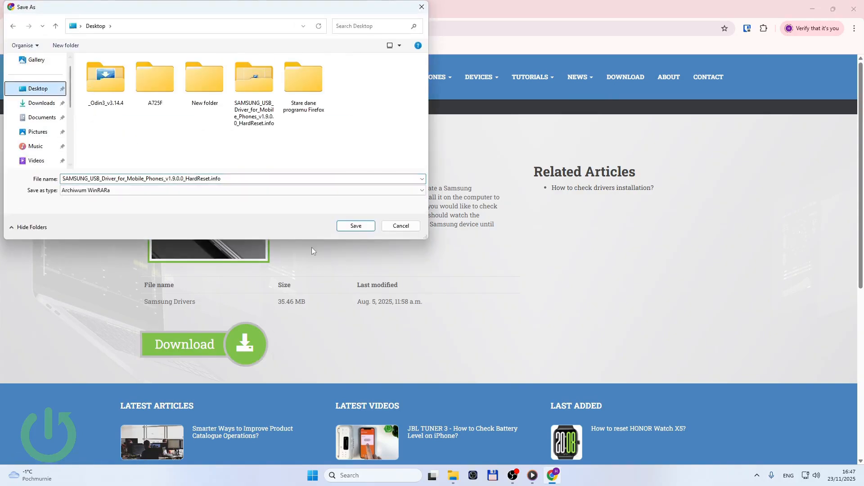
{"action": "left_click", "coordinate": [354, 225]}
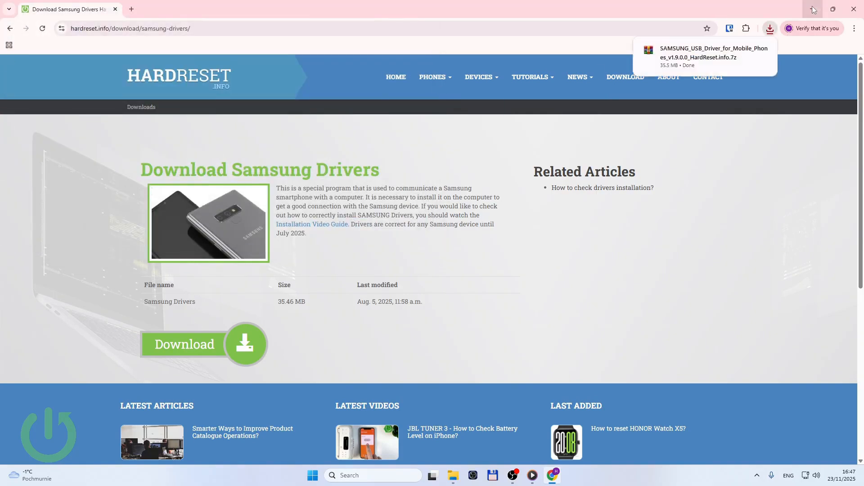
Step: Minimise the browser and turn on the display of desktop icons
{"action": "left_click", "coordinate": [813, 9]}
{"action": "right_click", "coordinate": [467, 162]}
{"action": "mouse_move", "coordinate": [490, 174]}
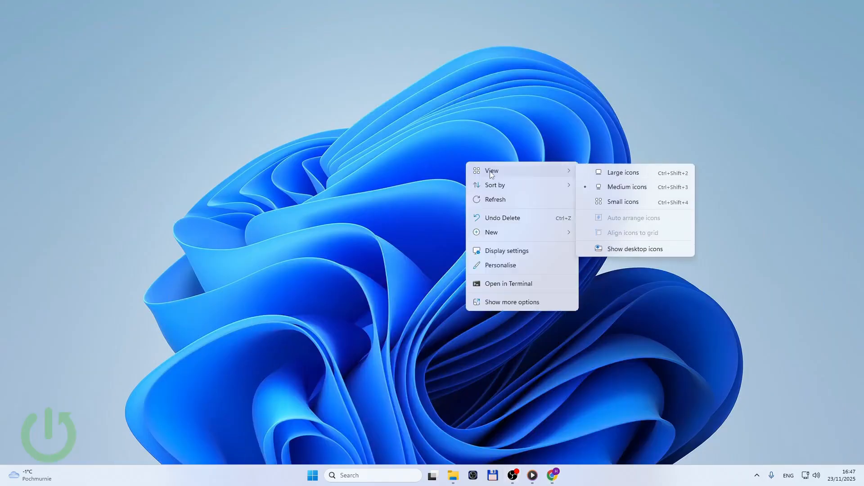
{"action": "left_click", "coordinate": [635, 249]}
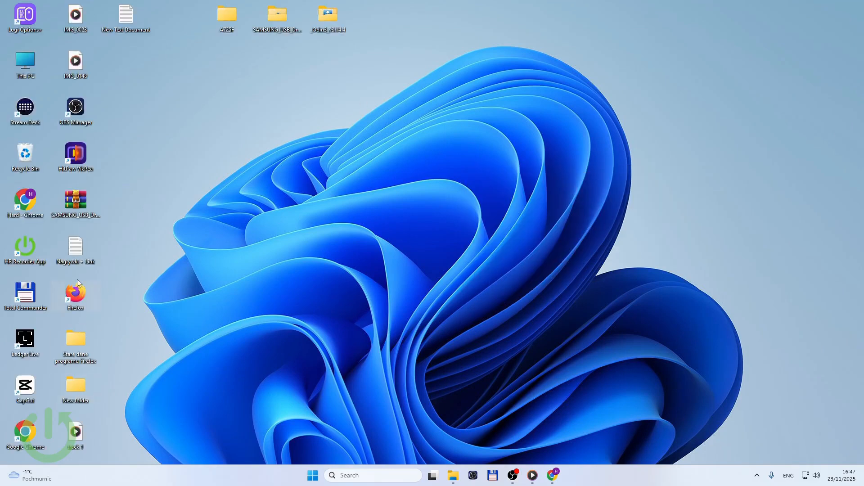
Step: Try to extract the Samsung USB driver archive into its same-named folder on the Desktop
{"action": "left_click_drag", "start_coordinate": [88, 204], "coordinate": [341, 249]}
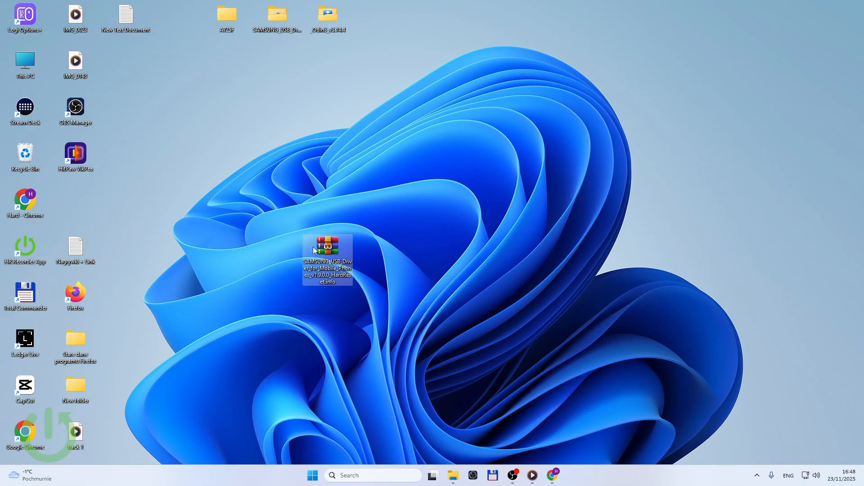
{"action": "right_click", "coordinate": [330, 256]}
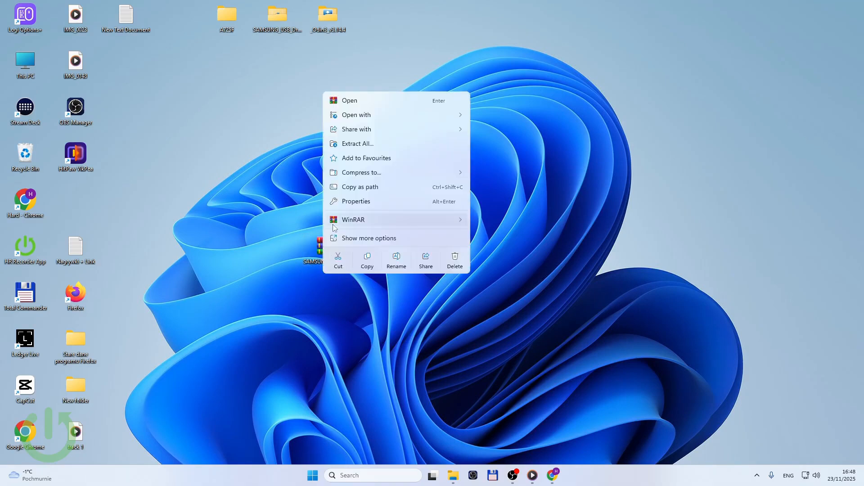
{"action": "left_click", "coordinate": [359, 145]}
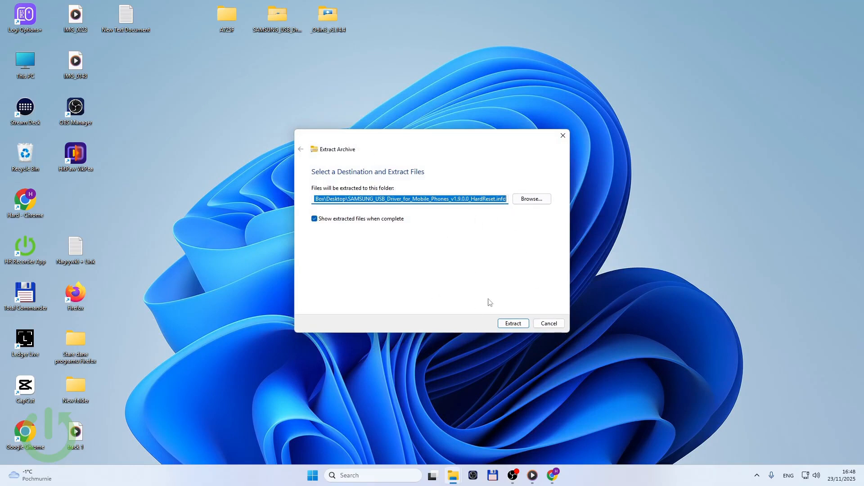
{"action": "left_click", "coordinate": [514, 323]}
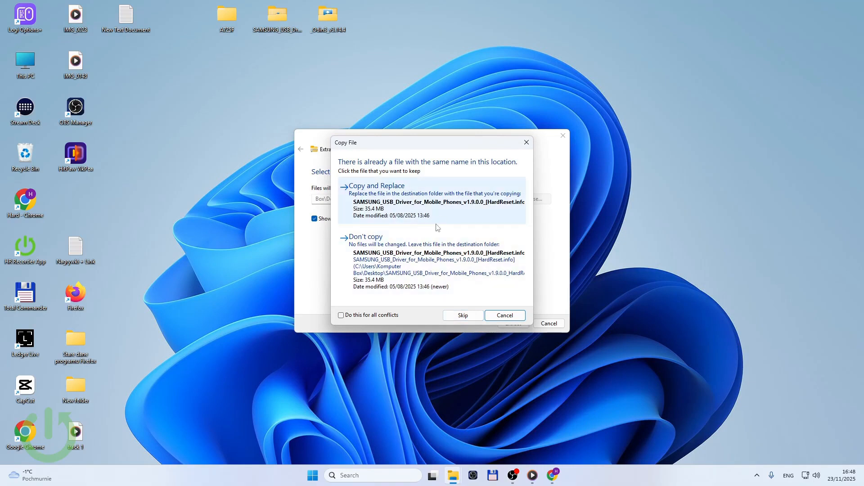
{"action": "left_click", "coordinate": [505, 315]}
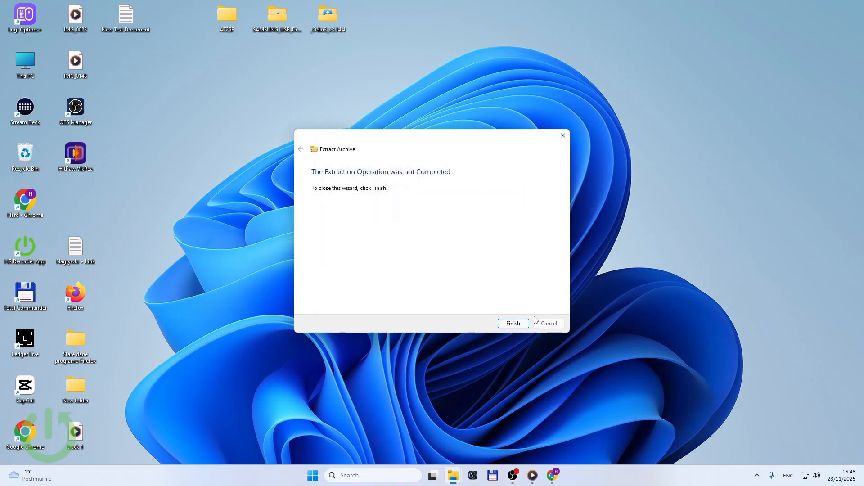
{"action": "left_click", "coordinate": [563, 135]}
Step: Inspect the installer in the existing Samsung USB driver folder and return the archive to its column of desktop icons
{"action": "double_click", "coordinate": [288, 15]}
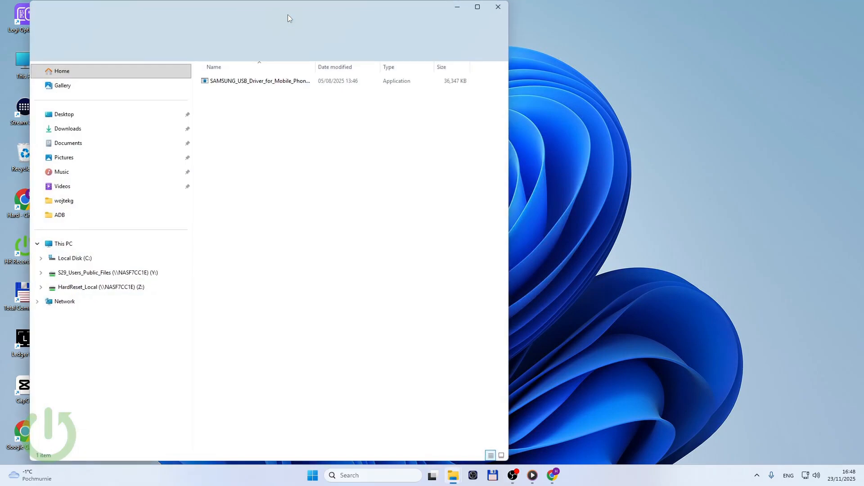
{"action": "left_click", "coordinate": [272, 81]}
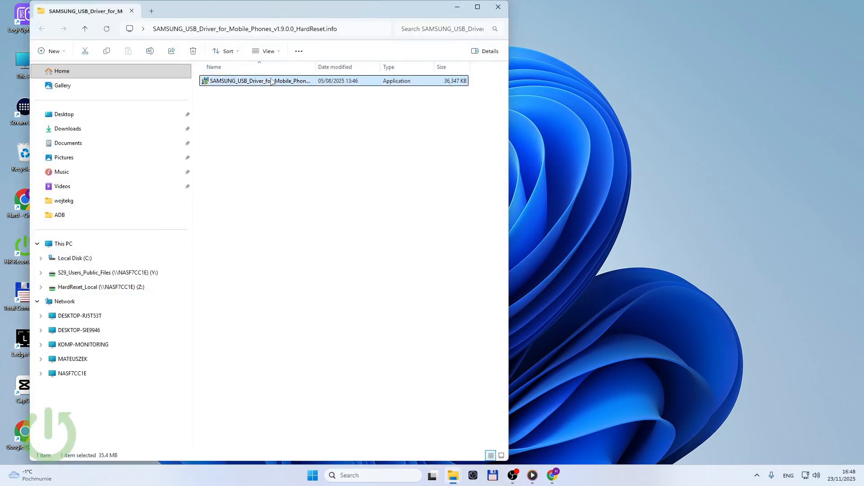
{"action": "left_click", "coordinate": [498, 7]}
{"action": "left_click_drag", "start_coordinate": [370, 268], "coordinate": [287, 198]}
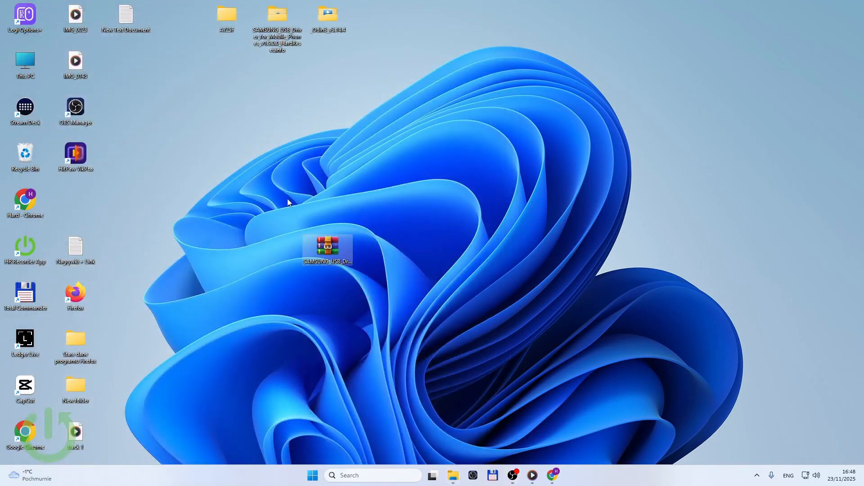
{"action": "left_click_drag", "start_coordinate": [341, 246], "coordinate": [94, 202]}
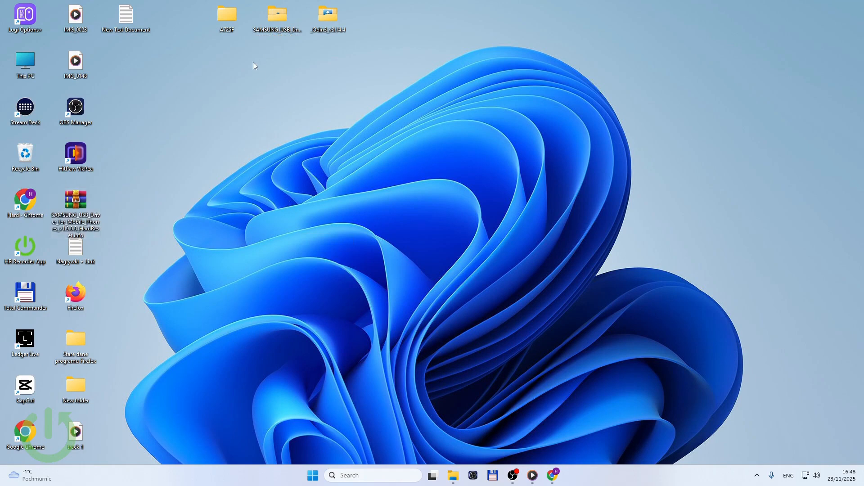
Step: Return to the hardreset.info download page in Chrome and search its files for "odin"
{"action": "left_click", "coordinate": [554, 474]}
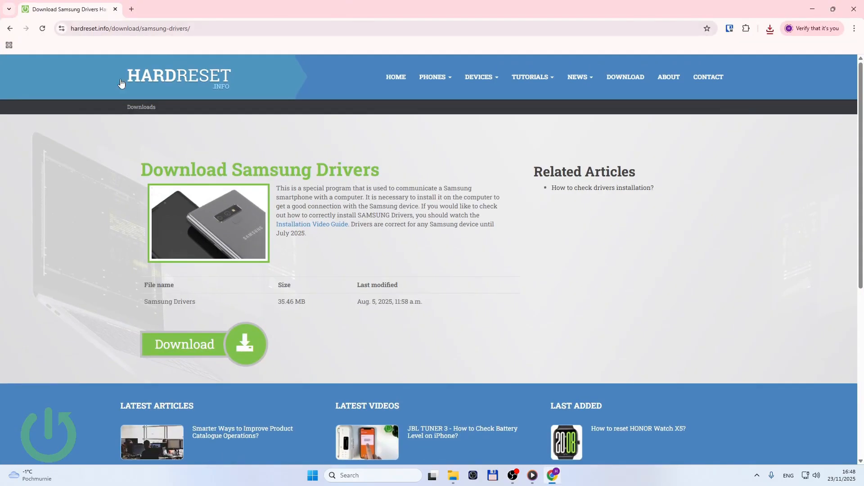
{"action": "left_click", "coordinate": [10, 28]}
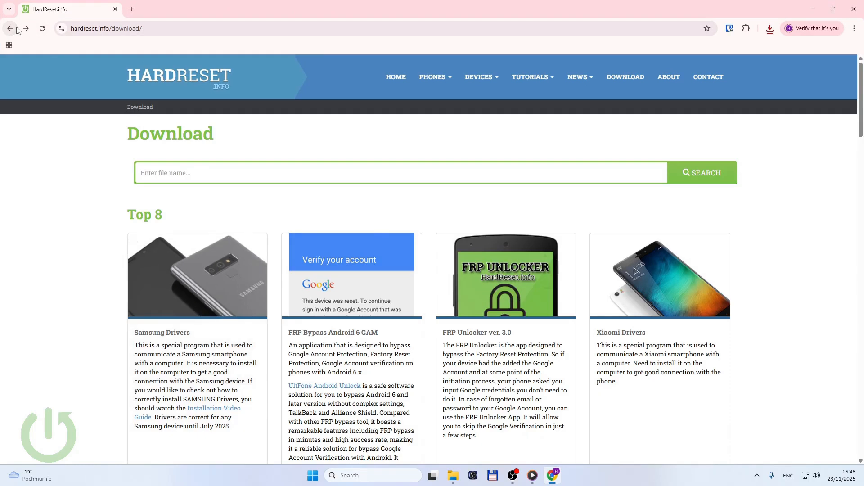
{"action": "left_click", "coordinate": [179, 169]}
{"action": "type", "text": "odib"}
{"action": "key", "text": "Return"}
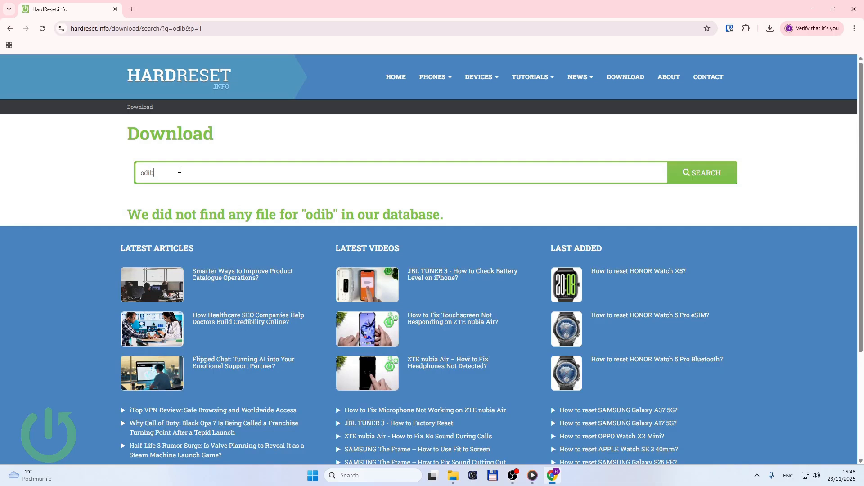
{"action": "key", "text": "BackSpace"}
{"action": "key", "text": "BackSpace"}
{"action": "type", "text": "in"}
{"action": "key", "text": "Return"}
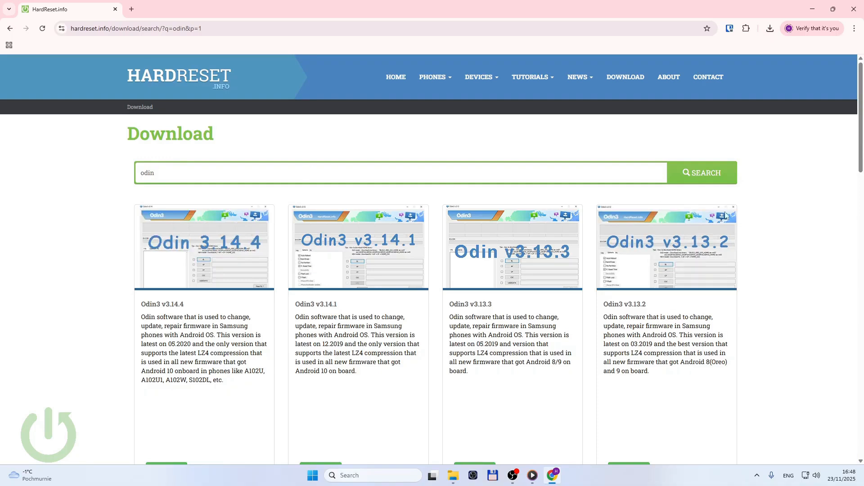
Step: Download the Odin3 v3.14.4 archive and save it to the Desktop
{"action": "left_click", "coordinate": [172, 310]}
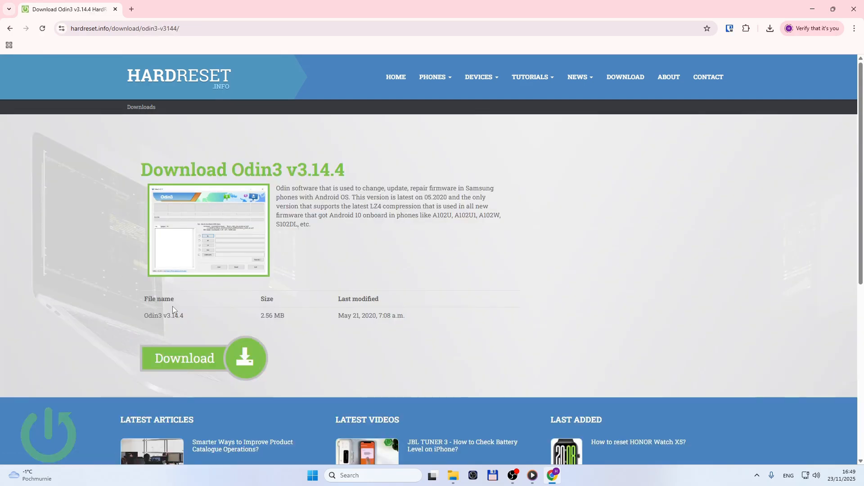
{"action": "left_click", "coordinate": [197, 354]}
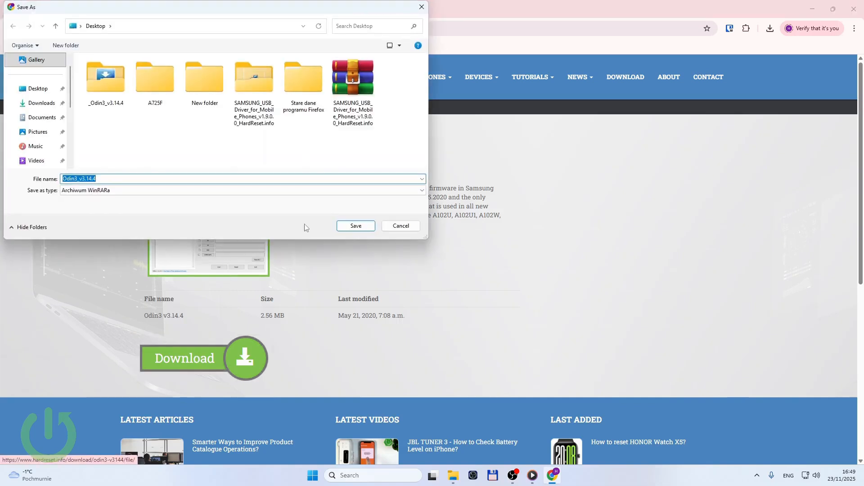
{"action": "left_click", "coordinate": [356, 226]}
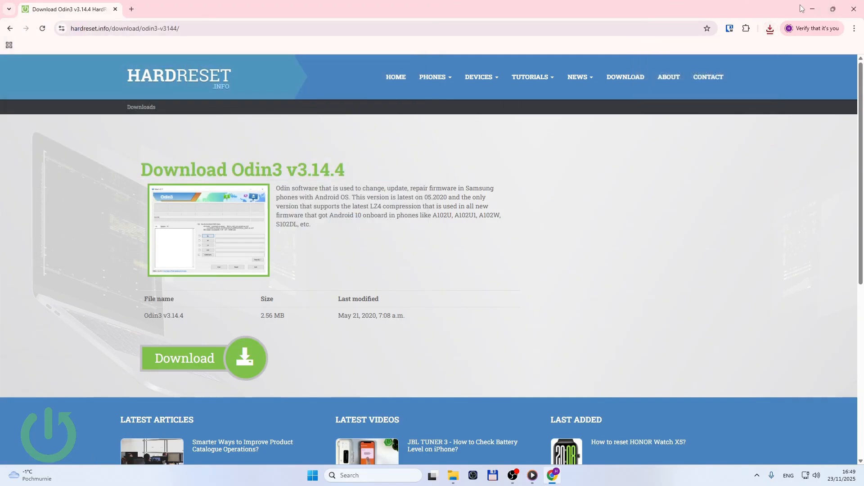
Step: Extract the Odin3_v3.14.4 archive into its own Desktop folder and check the extracted program files
{"action": "left_click", "coordinate": [812, 9]}
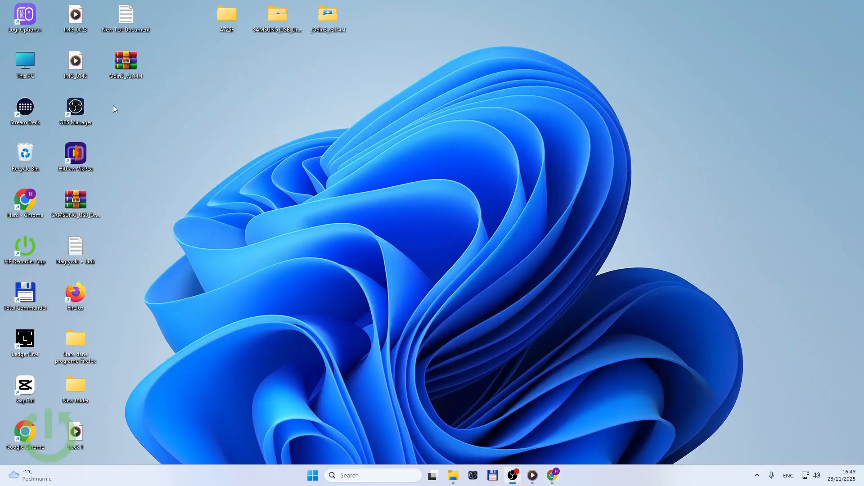
{"action": "right_click", "coordinate": [133, 75]}
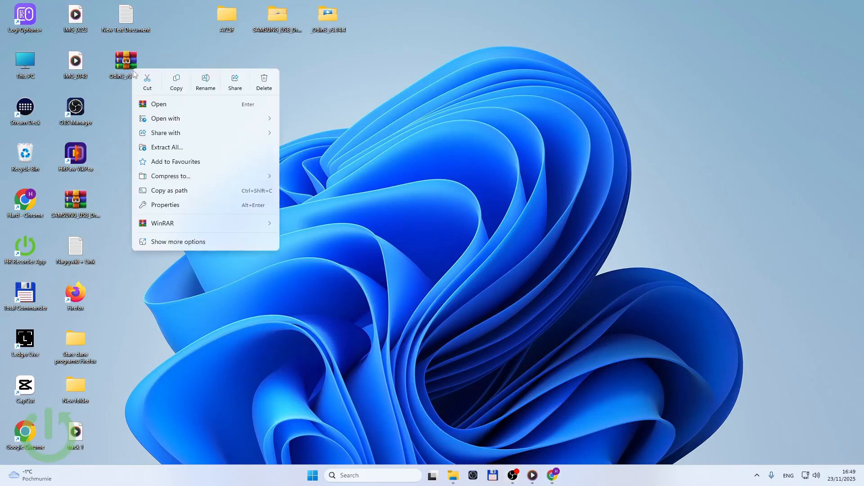
{"action": "left_click", "coordinate": [193, 147]}
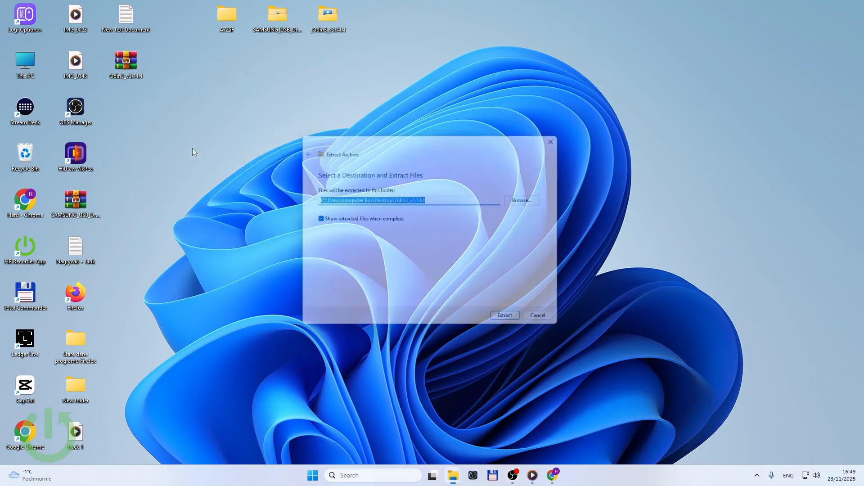
{"action": "left_click", "coordinate": [519, 325]}
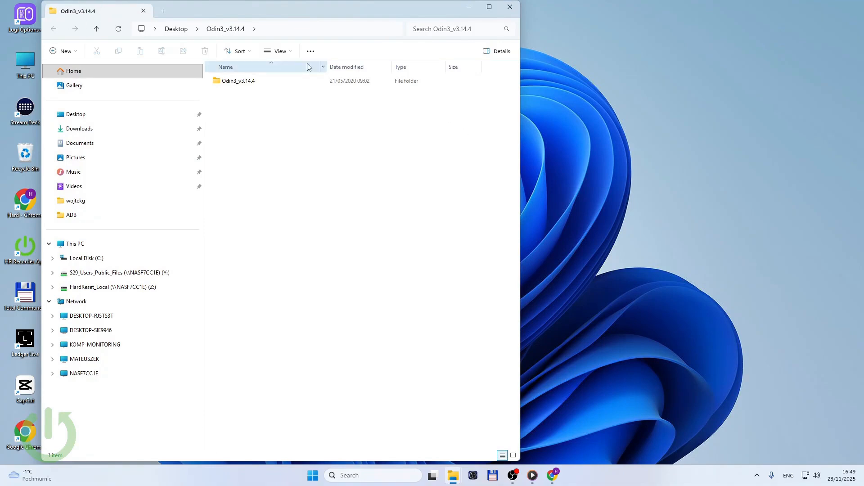
{"action": "double_click", "coordinate": [302, 82]}
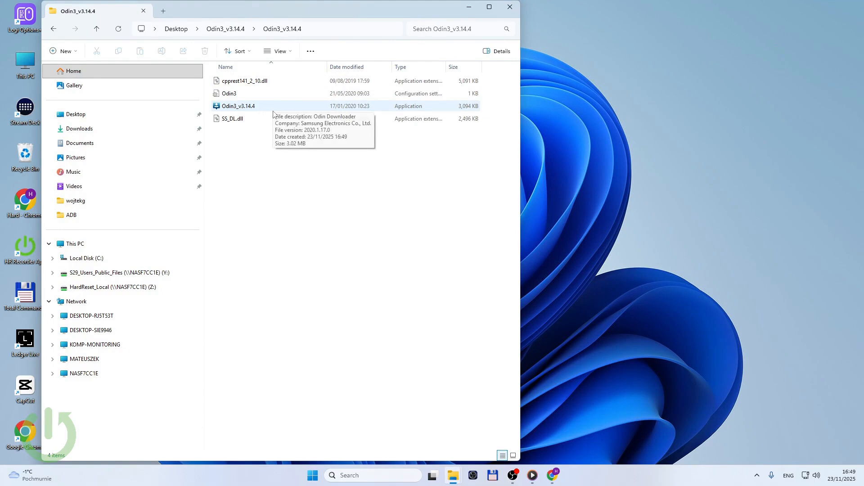
{"action": "left_click", "coordinate": [510, 7]}
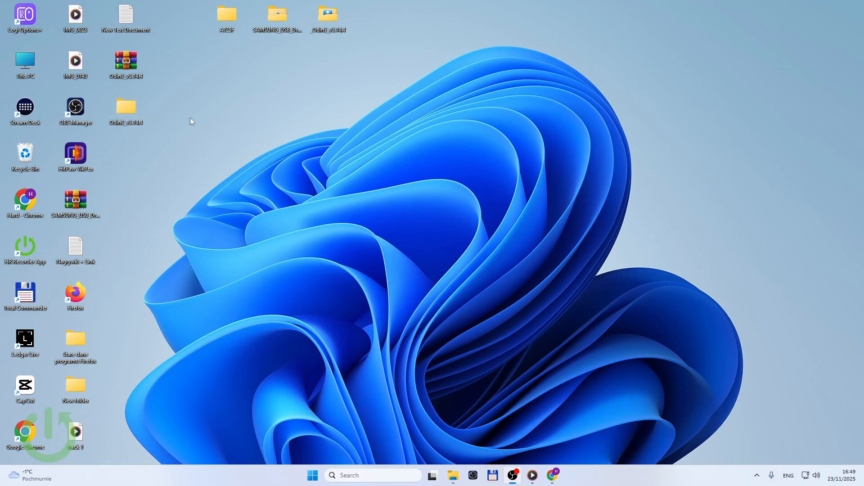
Step: Delete the duplicate Odin3_v3.14.4 archive and folder and the Samsung USB driver archive from the Desktop, and move New Text Document into the freed spot
{"action": "left_click_drag", "start_coordinate": [191, 122], "coordinate": [152, 103]}
{"action": "right_click", "coordinate": [151, 103]}
{"action": "left_click", "coordinate": [240, 79]}
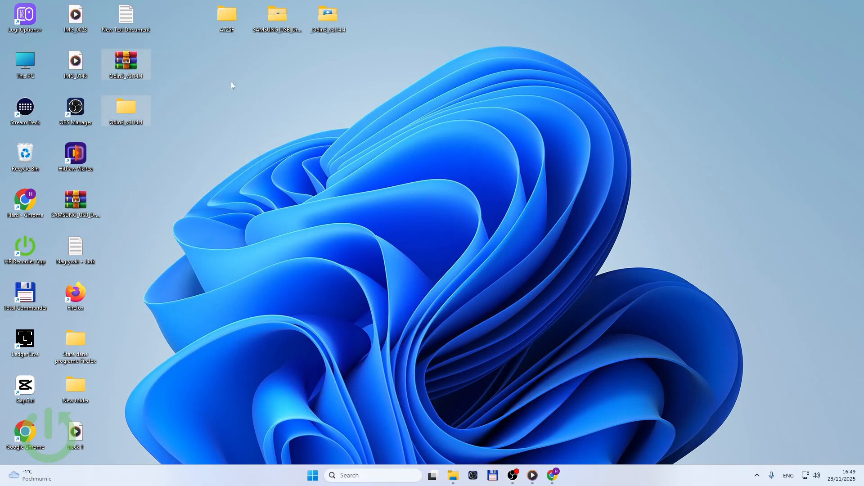
{"action": "right_click", "coordinate": [76, 207]}
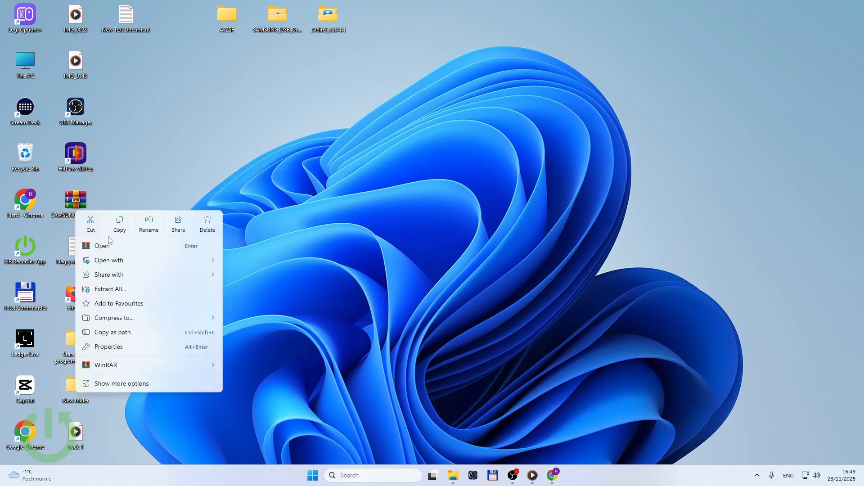
{"action": "left_click", "coordinate": [208, 227]}
{"action": "left_click_drag", "start_coordinate": [130, 17], "coordinate": [72, 202]}
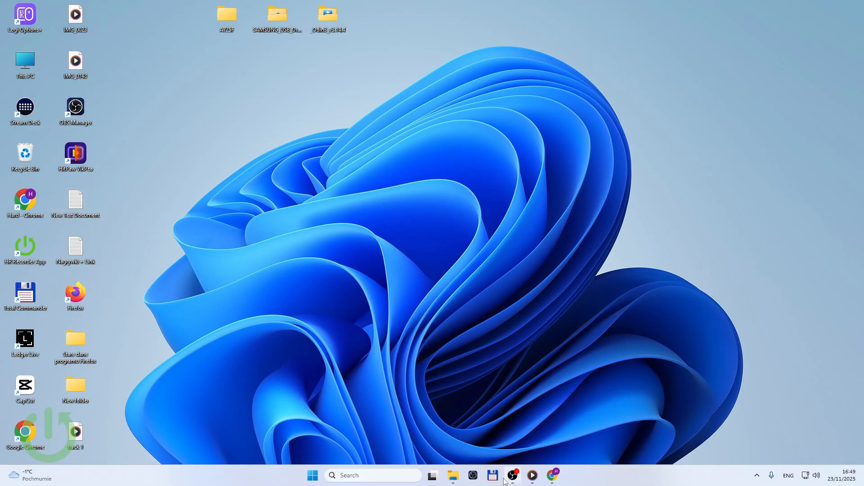
Step: Switch to Chrome and search Google for "sm g991b firmware" in a new tab
{"action": "left_click", "coordinate": [549, 477]}
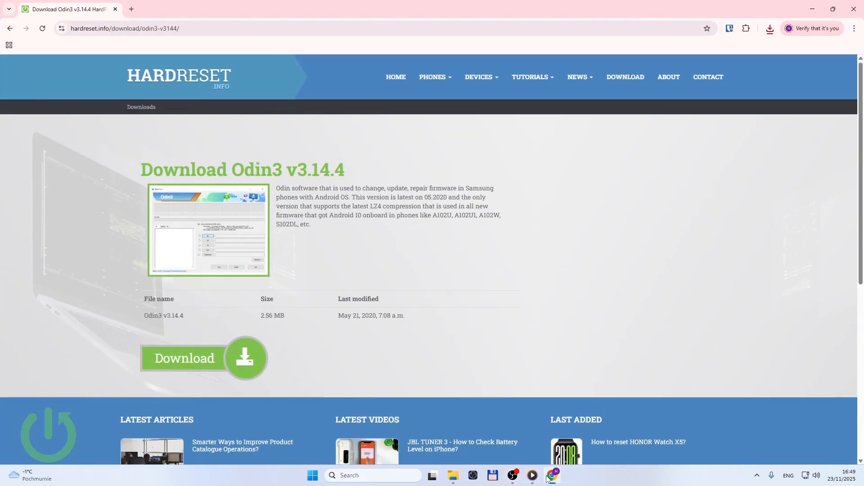
{"action": "left_click", "coordinate": [130, 7]}
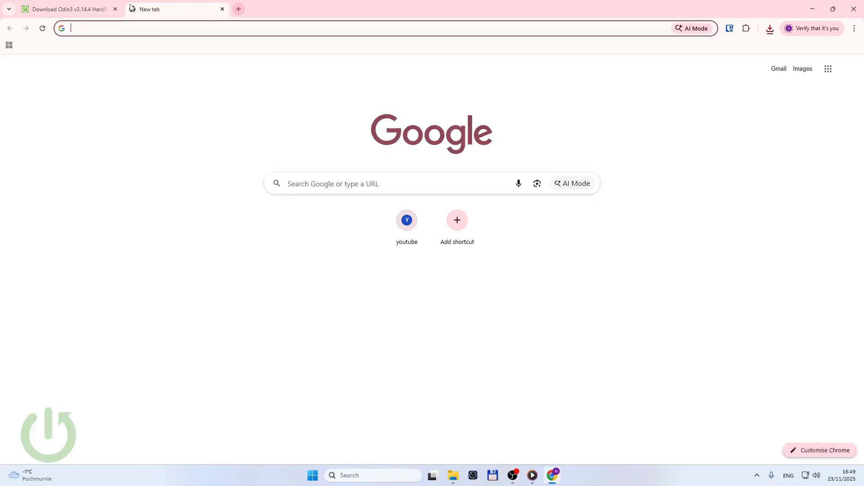
{"action": "left_click", "coordinate": [157, 28]}
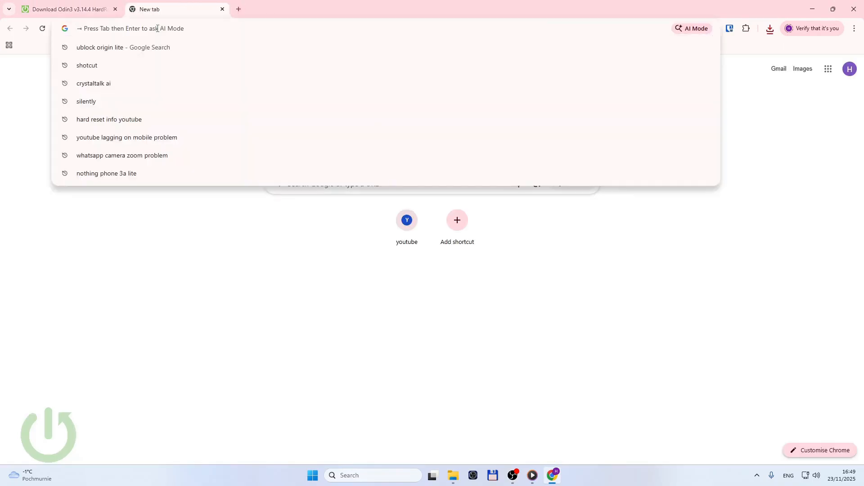
{"action": "type", "text": "sm"}
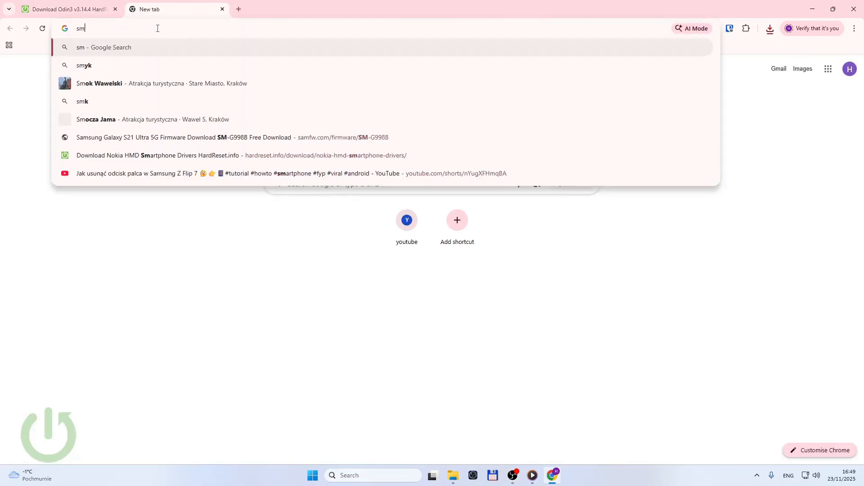
{"action": "type", "text": " g9"}
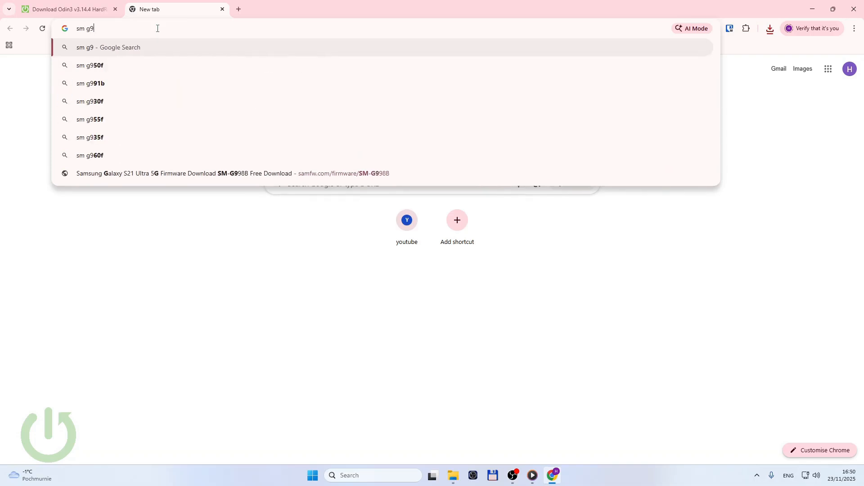
{"action": "type", "text": "91b"}
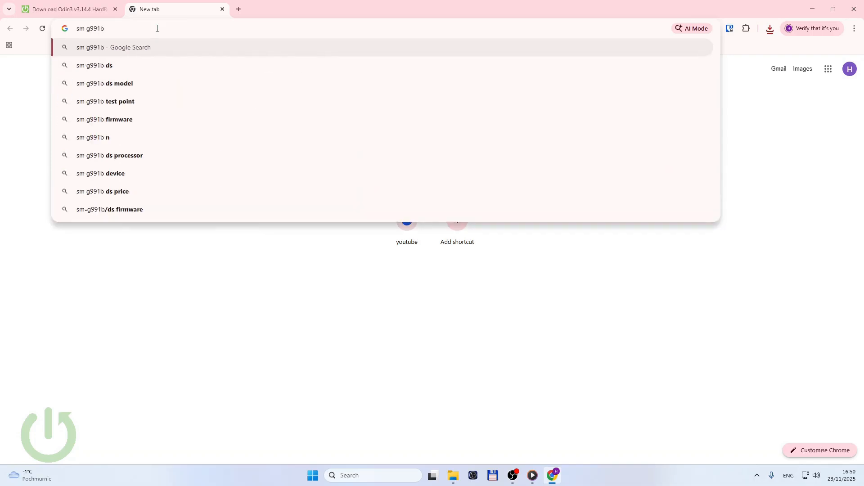
{"action": "type", "text": " firmware"}
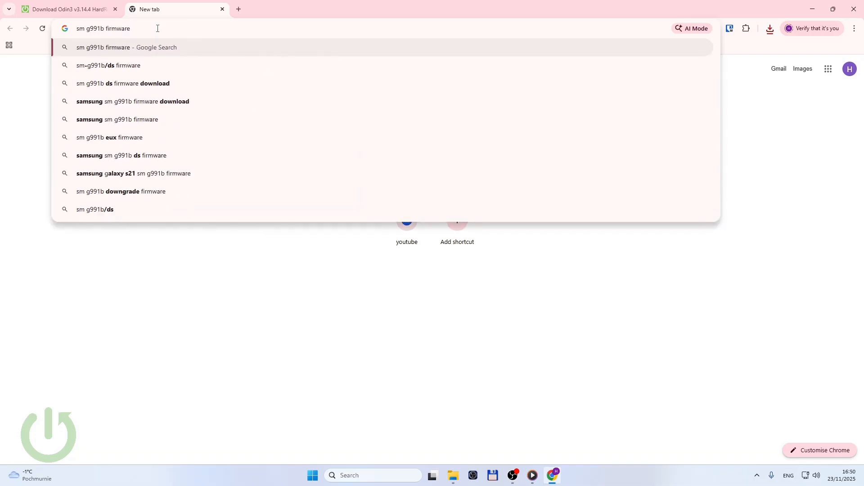
{"action": "key", "text": "Return"}
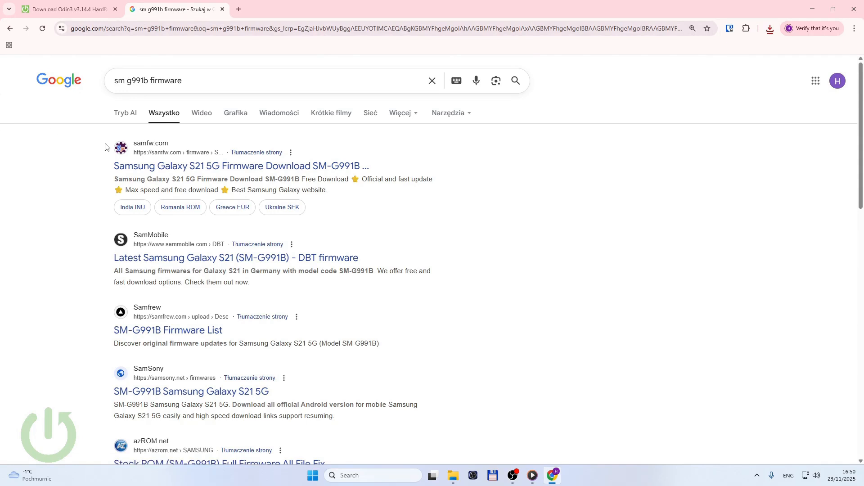
Step: Open the samfw.com firmware page for the Samsung Galaxy S21 5G SM-G991B and go to its CSC filter
{"action": "left_click", "coordinate": [151, 167]}
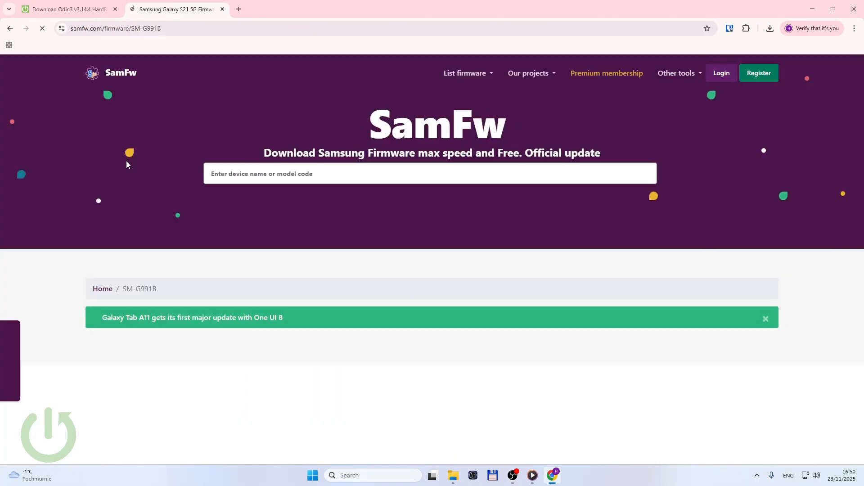
{"action": "scroll", "coordinate": [266, 189], "scroll_direction": "down", "scroll_amount": 4}
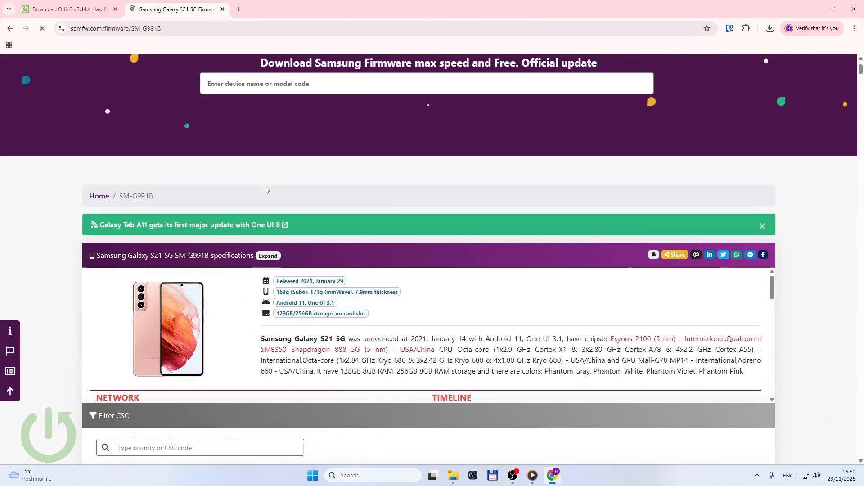
{"action": "scroll", "coordinate": [266, 189], "scroll_direction": "down", "scroll_amount": 3}
{"action": "scroll", "coordinate": [13, 255], "scroll_direction": "down", "scroll_amount": 5}
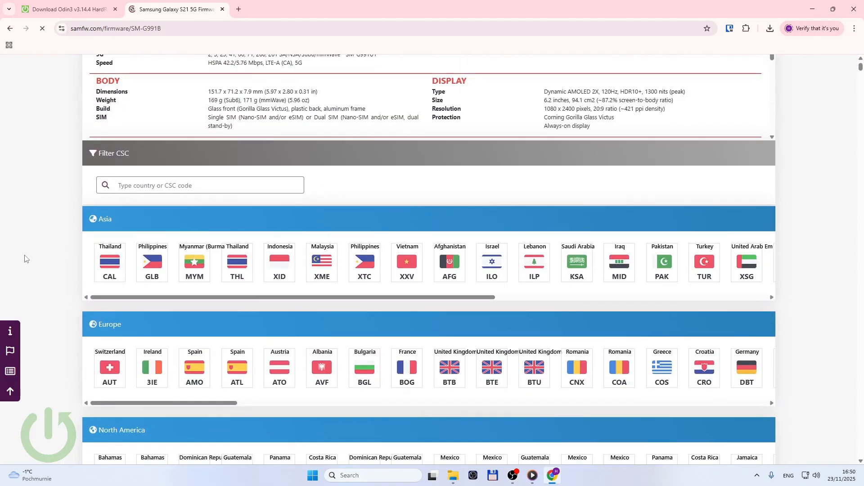
{"action": "scroll", "coordinate": [27, 256], "scroll_direction": "down", "scroll_amount": 1}
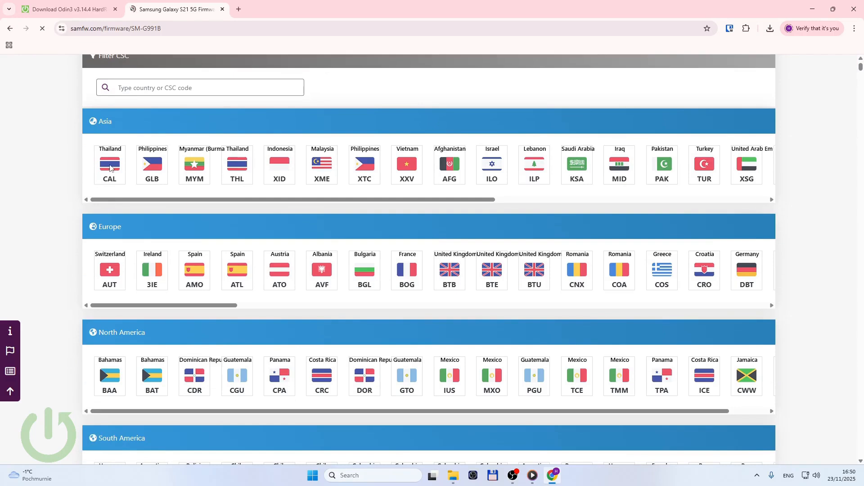
{"action": "scroll", "coordinate": [165, 98], "scroll_direction": "up", "scroll_amount": 1}
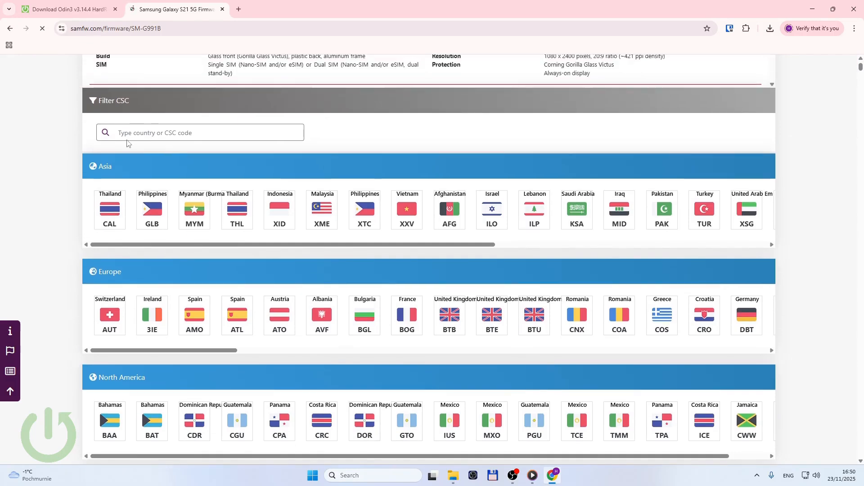
Step: Filter the CSC codes by "poland" and open the XEO firmware page
{"action": "left_click", "coordinate": [160, 131]}
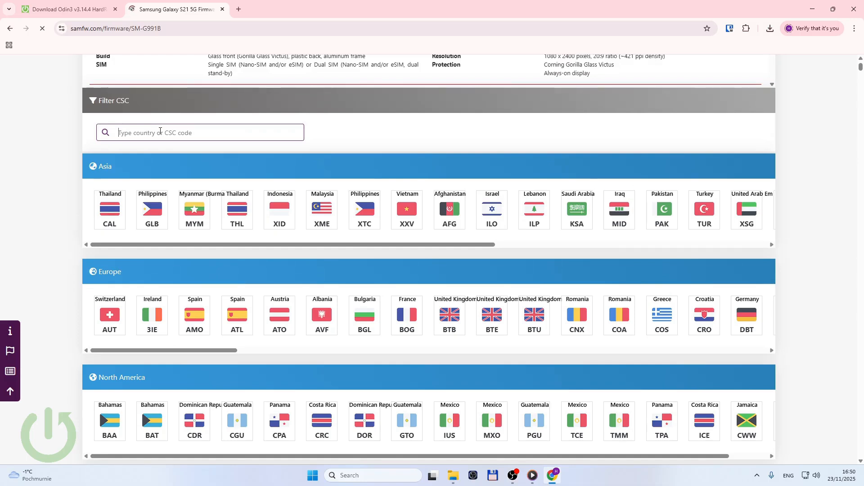
{"action": "type", "text": "po"}
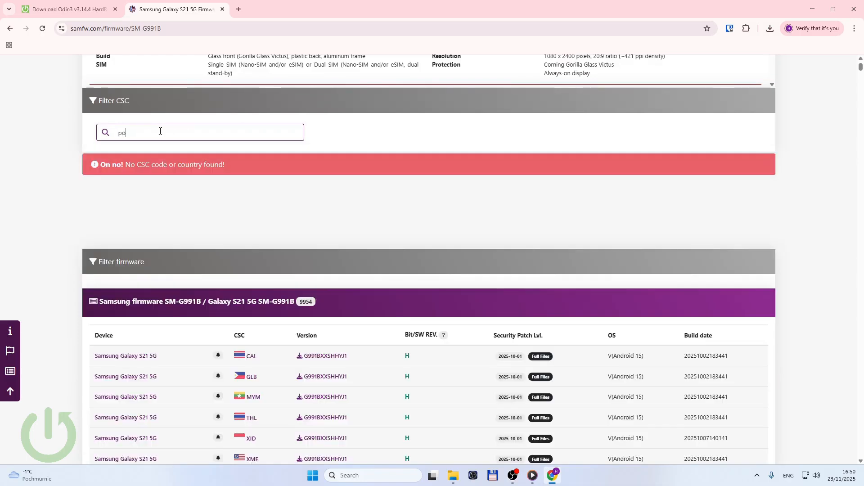
{"action": "type", "text": "pland"}
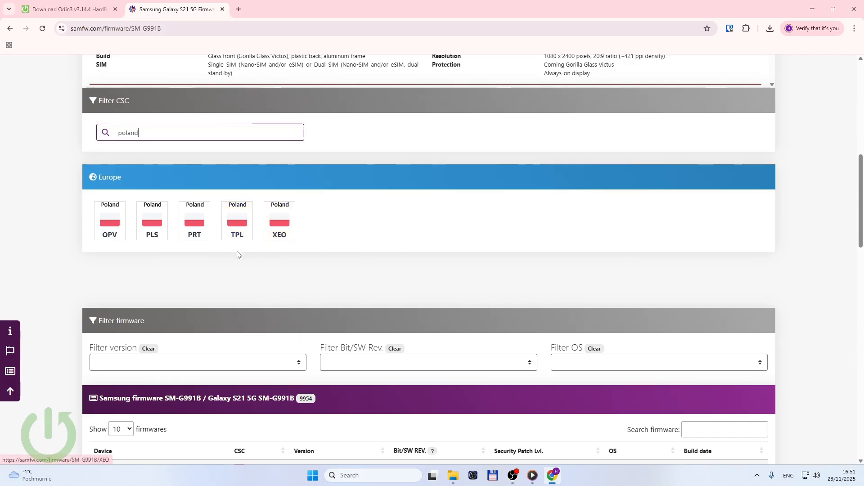
{"action": "left_click", "coordinate": [283, 228]}
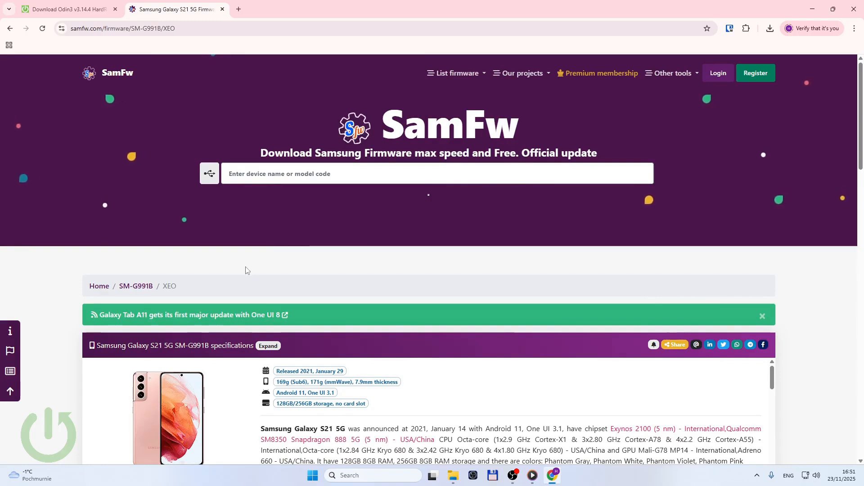
Step: Sort the XEO firmware list by Bit/SW REV. in ascending order
{"action": "scroll", "coordinate": [247, 268], "scroll_direction": "down", "scroll_amount": 2}
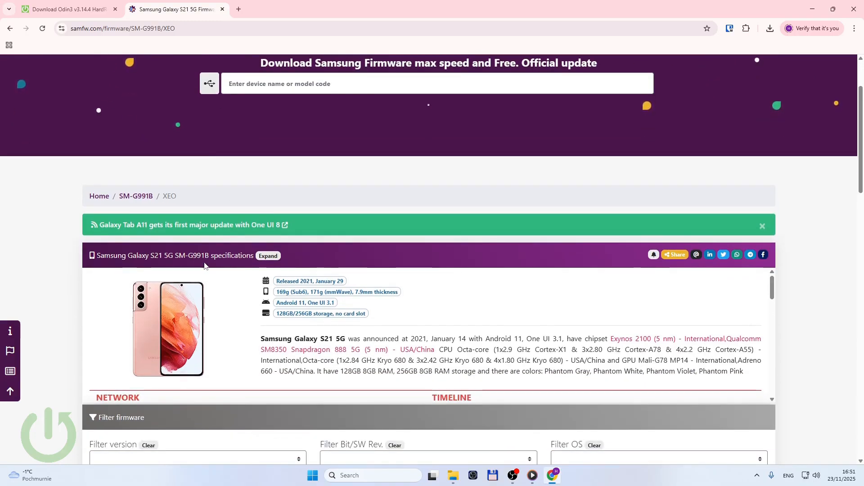
{"action": "scroll", "coordinate": [205, 265], "scroll_direction": "down", "scroll_amount": 3}
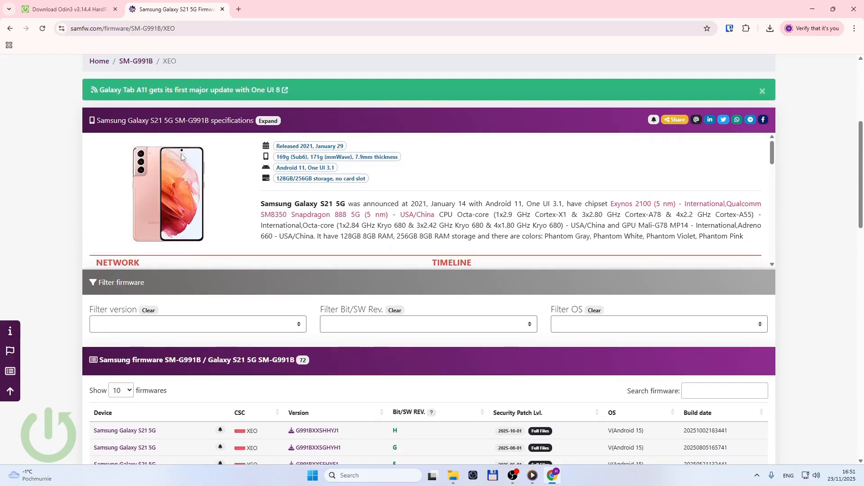
{"action": "scroll", "coordinate": [190, 166], "scroll_direction": "down", "scroll_amount": 3}
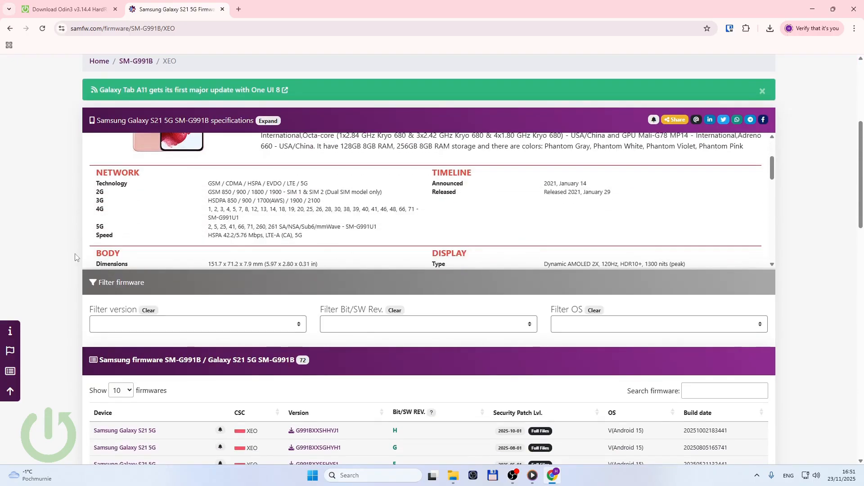
{"action": "scroll", "coordinate": [52, 248], "scroll_direction": "down", "scroll_amount": 4}
{"action": "scroll", "coordinate": [53, 249], "scroll_direction": "down", "scroll_amount": 1}
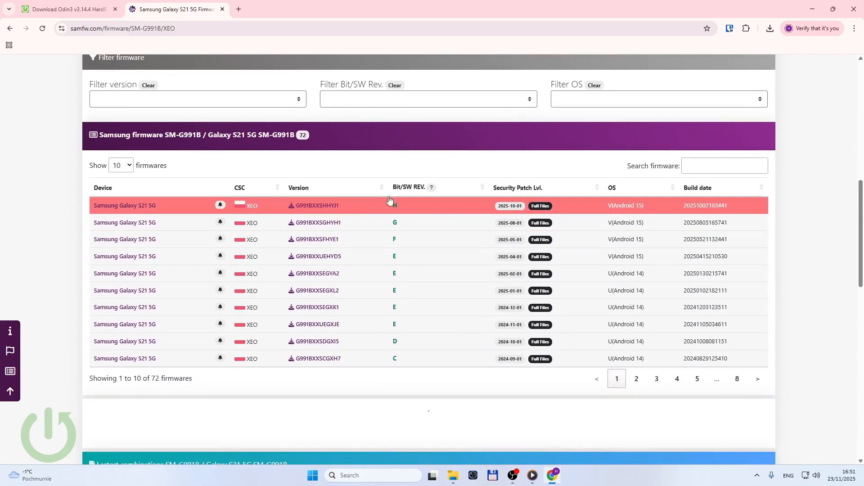
{"action": "left_click", "coordinate": [403, 191]}
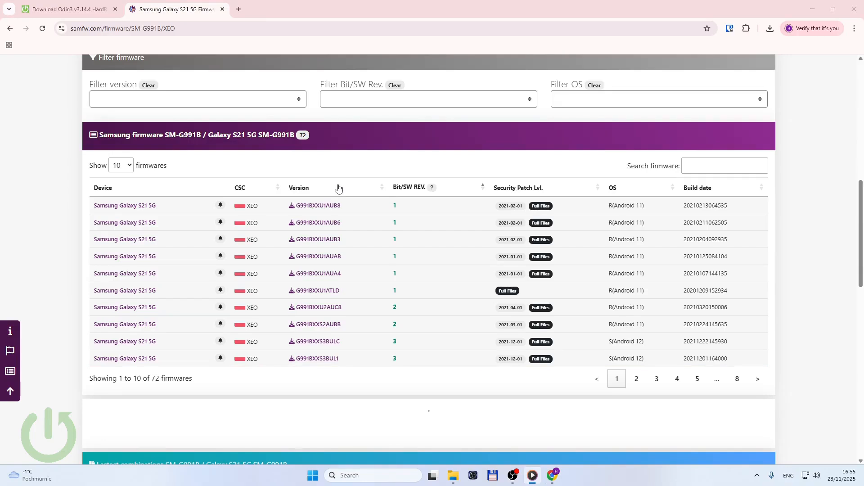
{"action": "left_click", "coordinate": [401, 271]}
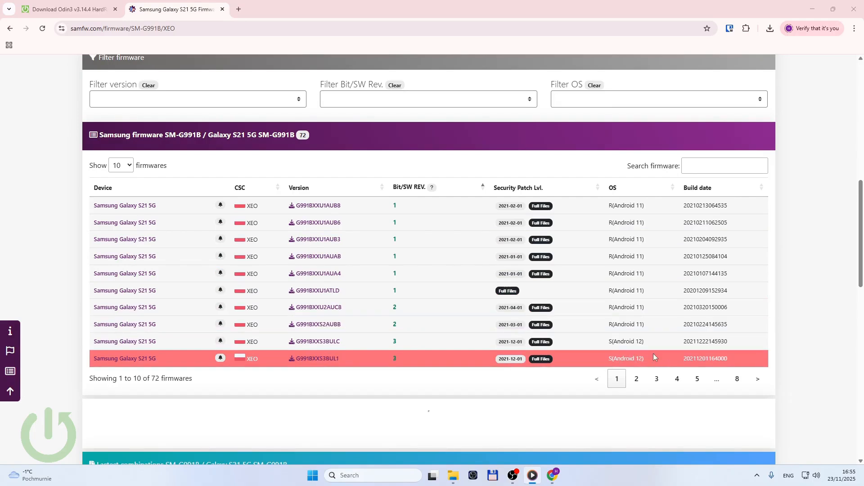
Step: Look through pages of the sorted firmware list to compare bit revisions and Android versions, finishing on page 2
{"action": "left_click", "coordinate": [636, 378]}
{"action": "left_click", "coordinate": [660, 379]}
{"action": "left_click", "coordinate": [675, 379]}
{"action": "left_click", "coordinate": [689, 378]}
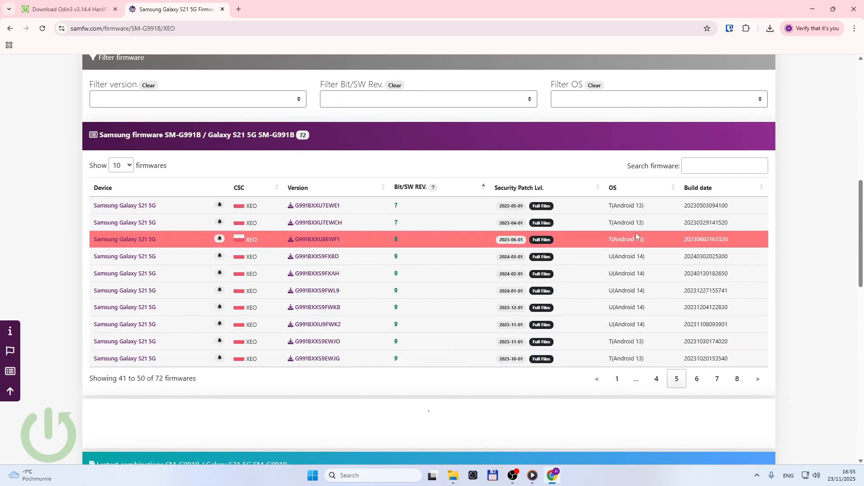
{"action": "left_click", "coordinate": [657, 378]}
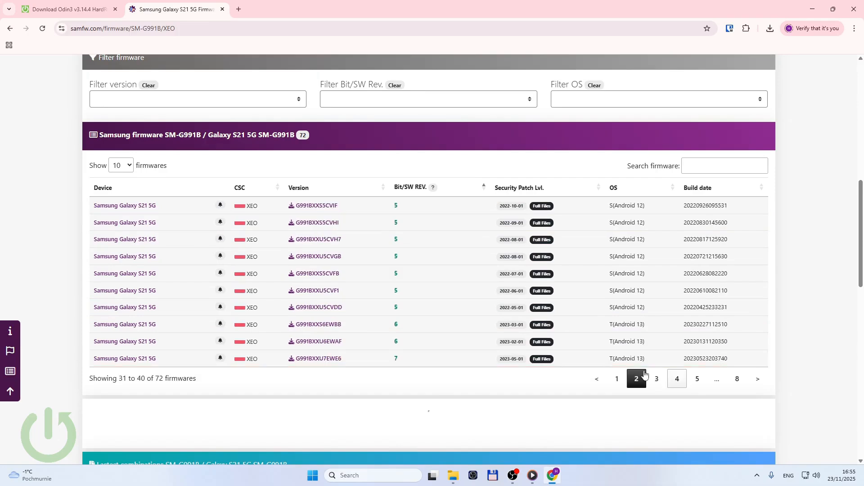
{"action": "left_click", "coordinate": [656, 378]}
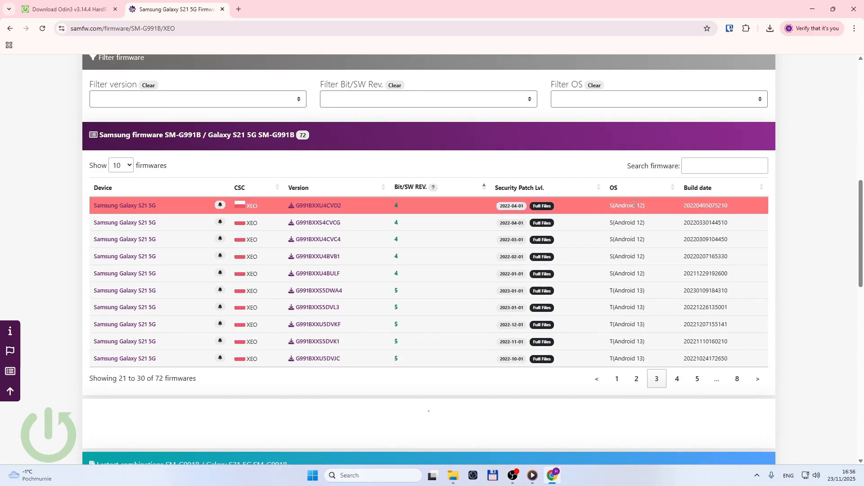
{"action": "left_click", "coordinate": [641, 382]}
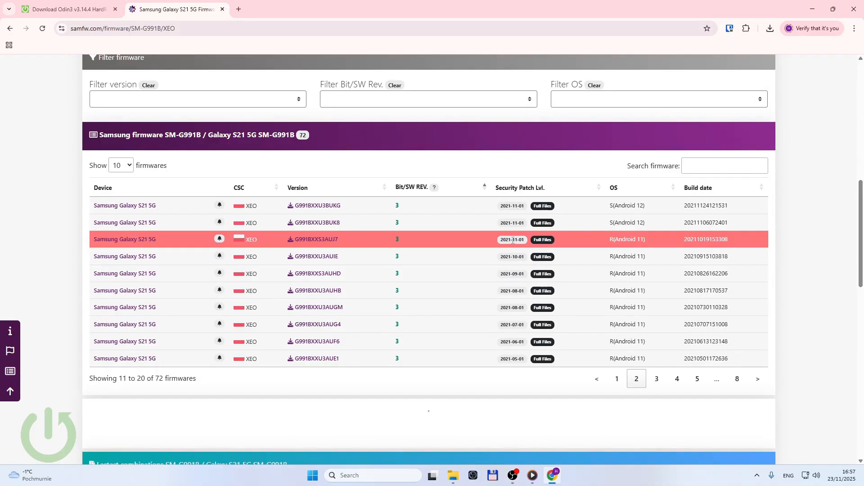
Step: Open the download page of the Android 11 firmware G991BXXS3AUJ7 in the XEO list
{"action": "left_click_drag", "start_coordinate": [391, 239], "coordinate": [404, 242]}
{"action": "scroll", "coordinate": [730, 247], "scroll_direction": "down", "scroll_amount": 2}
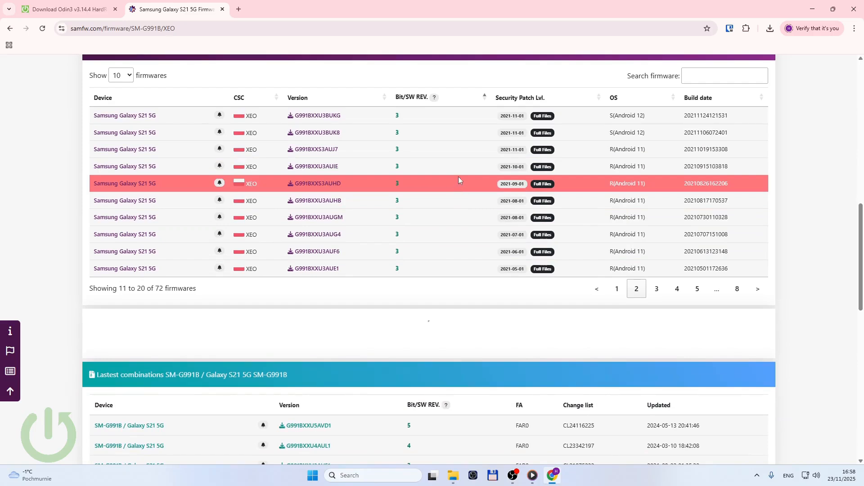
{"action": "scroll", "coordinate": [458, 180], "scroll_direction": "up", "scroll_amount": 1}
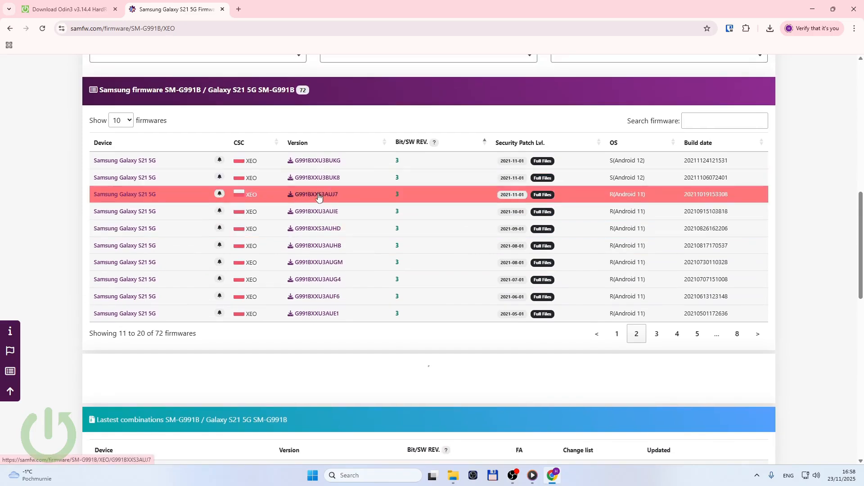
{"action": "left_click", "coordinate": [333, 195]}
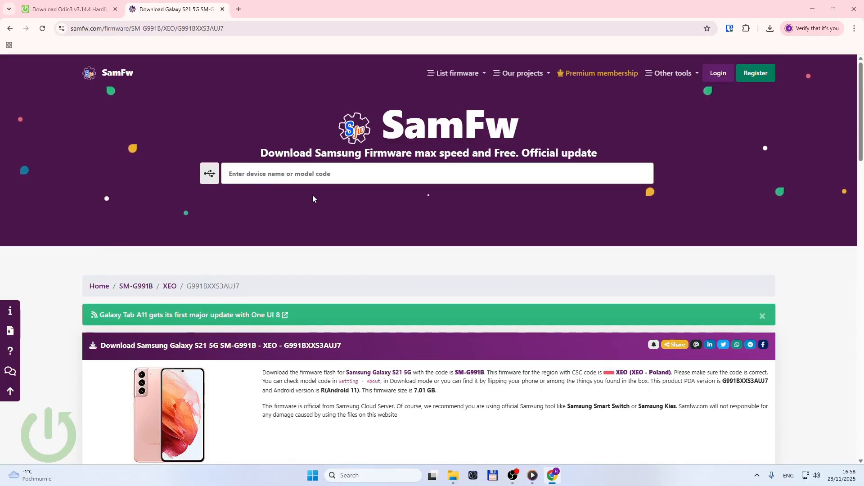
Step: Download the firmware through the browser and save SAMFW.COM_SM-G991B_XEO_G991BXXS3AUJ7_fac as a ZIP on the Desktop
{"action": "scroll", "coordinate": [312, 196], "scroll_direction": "down", "scroll_amount": 7}
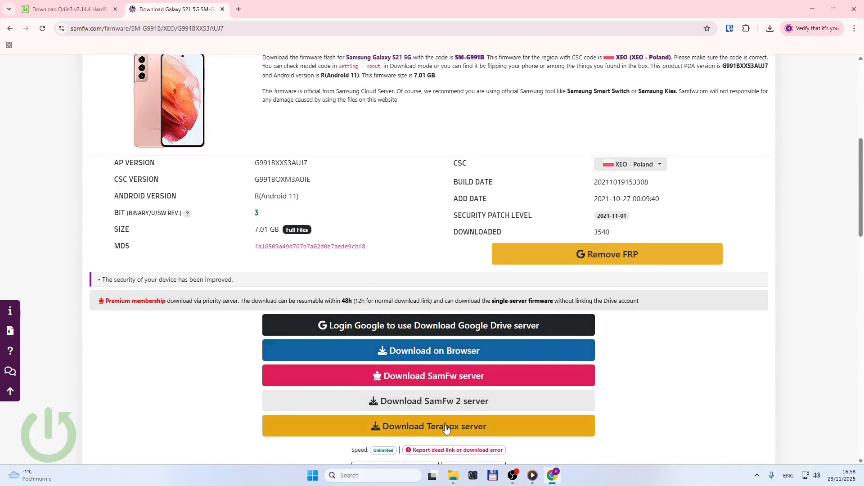
{"action": "left_click", "coordinate": [440, 356]}
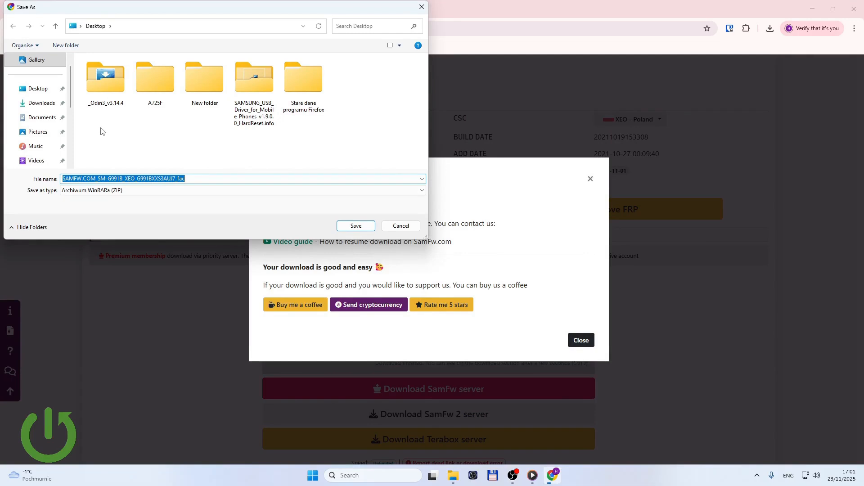
{"action": "left_click", "coordinate": [32, 89]}
{"action": "left_click", "coordinate": [355, 225]}
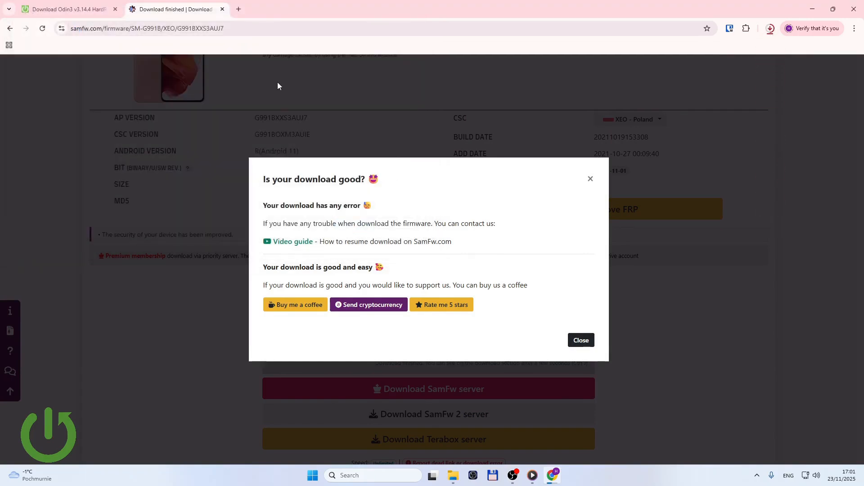
Step: Close the firmware page while keeping the download running, check its progress in the download history, and minimize the browser
{"action": "left_click", "coordinate": [222, 9]}
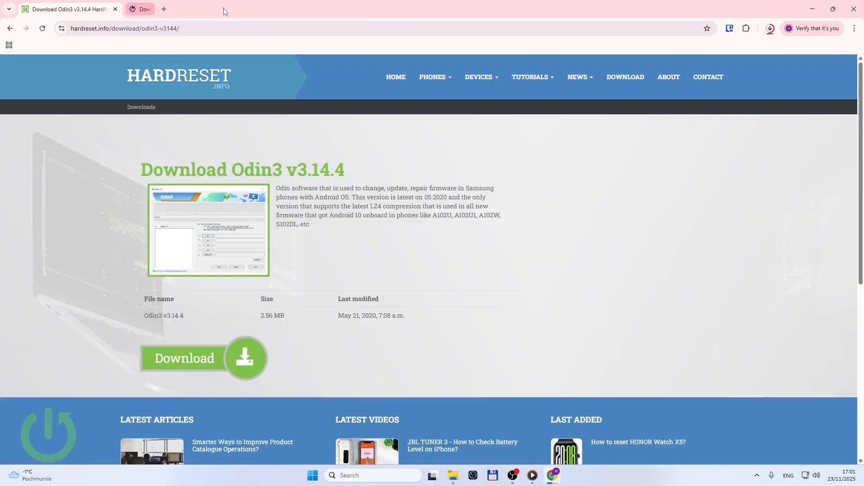
{"action": "left_click", "coordinate": [115, 9]}
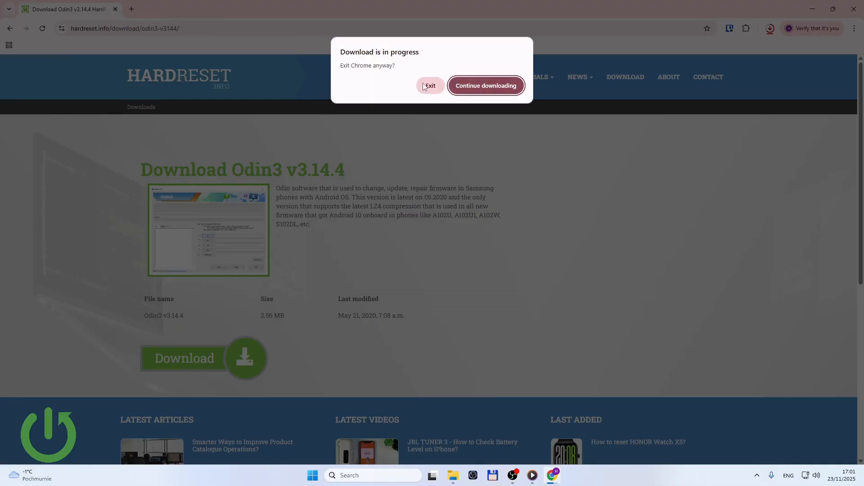
{"action": "left_click", "coordinate": [473, 86]}
{"action": "left_click", "coordinate": [771, 29]}
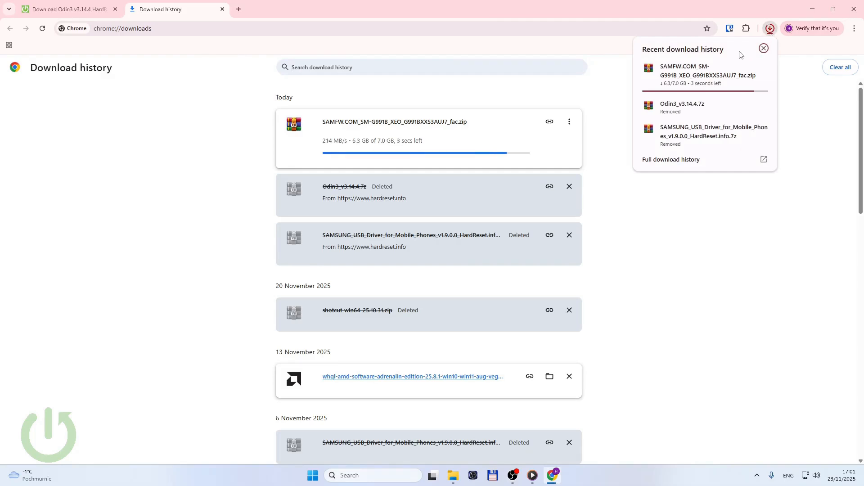
{"action": "left_click", "coordinate": [813, 9]}
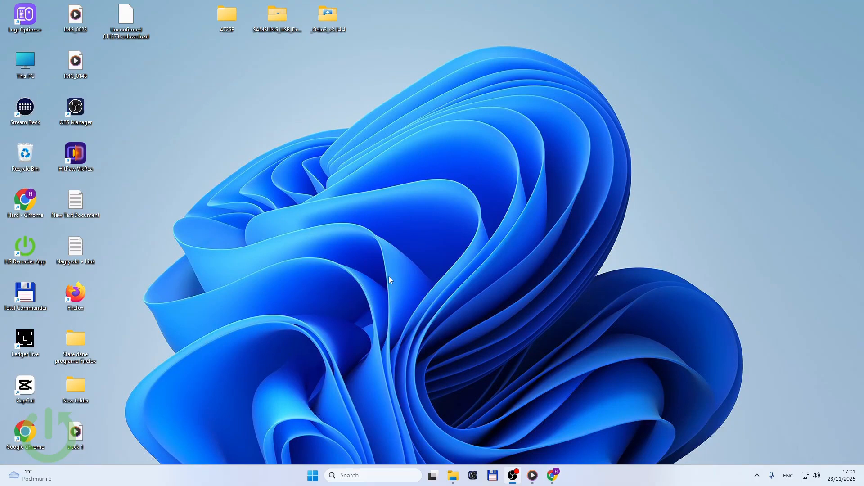
Step: Place the downloading firmware file beside the Odin3 folder on the desktop, and close the browser once the download completes
{"action": "left_click_drag", "start_coordinate": [107, 17], "coordinate": [360, 18]}
{"action": "left_click", "coordinate": [547, 480]}
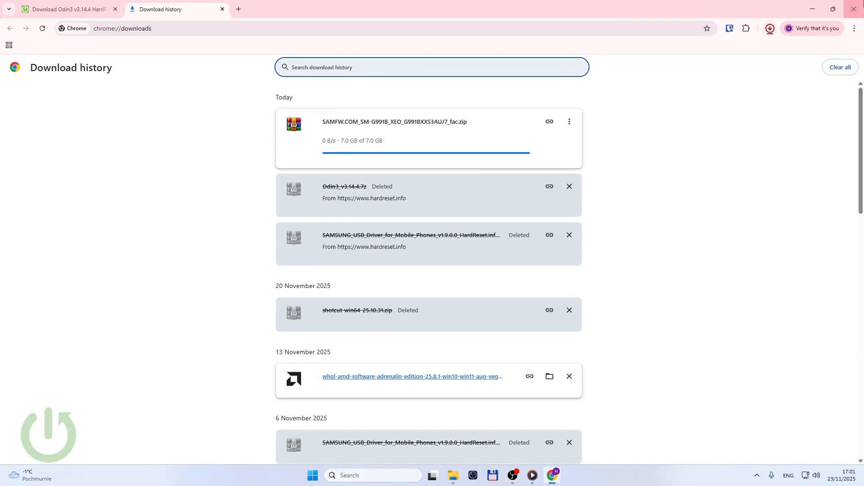
{"action": "left_click", "coordinate": [854, 9]}
{"action": "left_click", "coordinate": [468, 85]}
{"action": "left_click", "coordinate": [853, 9]}
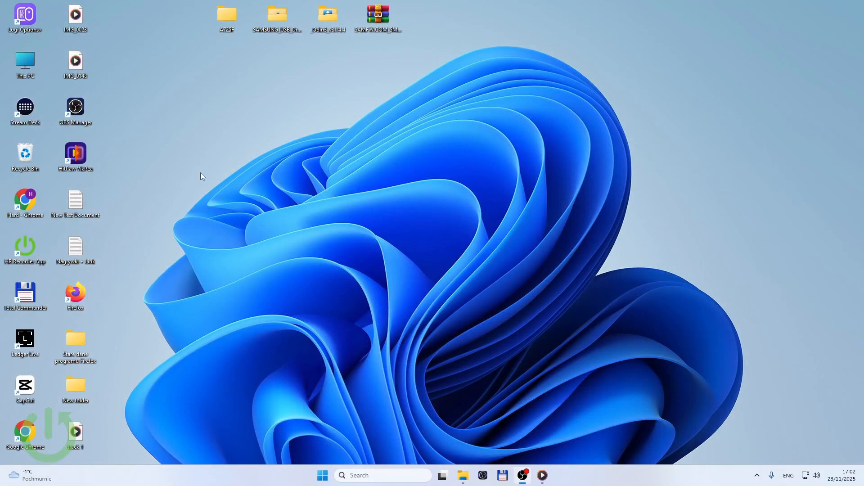
Step: Extract the firmware ZIP into the Desktop folder SAMFW.COM_SM-G991B_XEO_G991BXXS3AUJ7_fac and minimize the extracted folder's window
{"action": "right_click", "coordinate": [370, 18]}
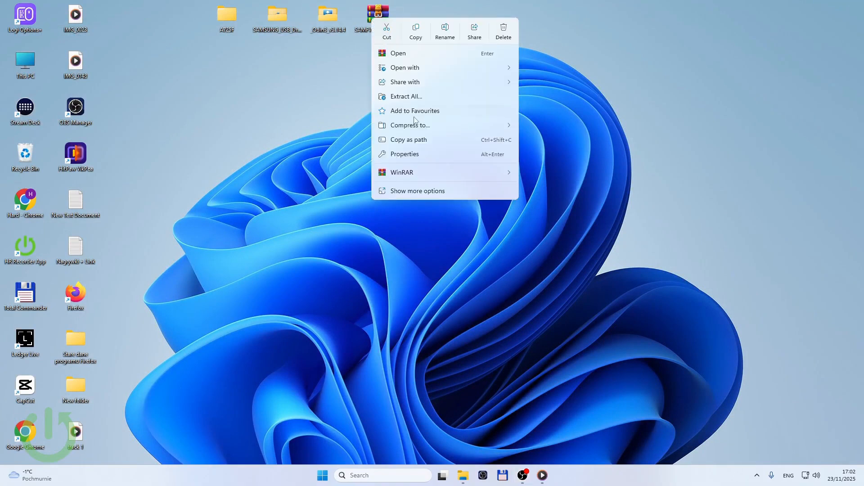
{"action": "mouse_move", "coordinate": [415, 120]}
{"action": "left_click", "coordinate": [413, 97]}
{"action": "left_click", "coordinate": [513, 324]}
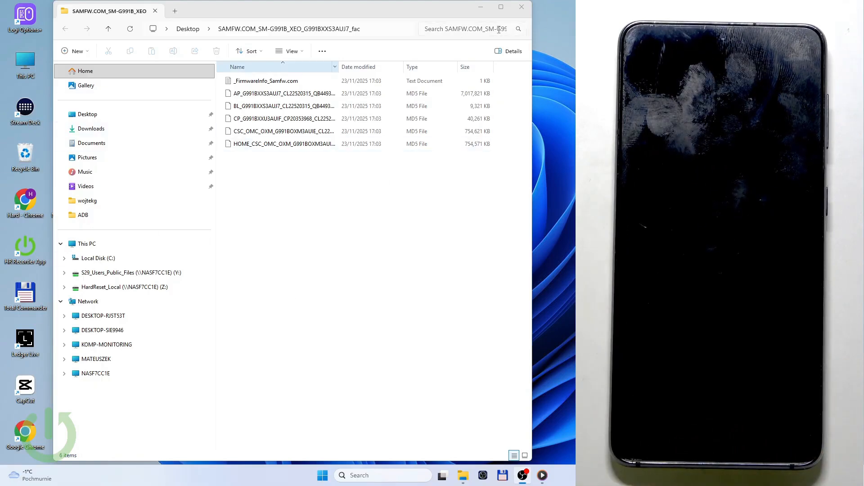
{"action": "left_click", "coordinate": [484, 11]}
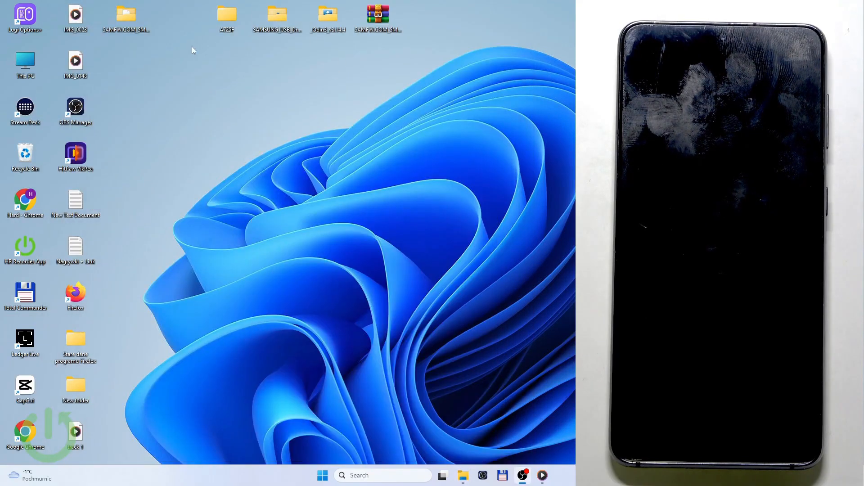
Step: Try to launch Odin3_v3.14.4.exe by searching the system for "odin"
{"action": "key", "text": "super"}
{"action": "type", "text": "o"}
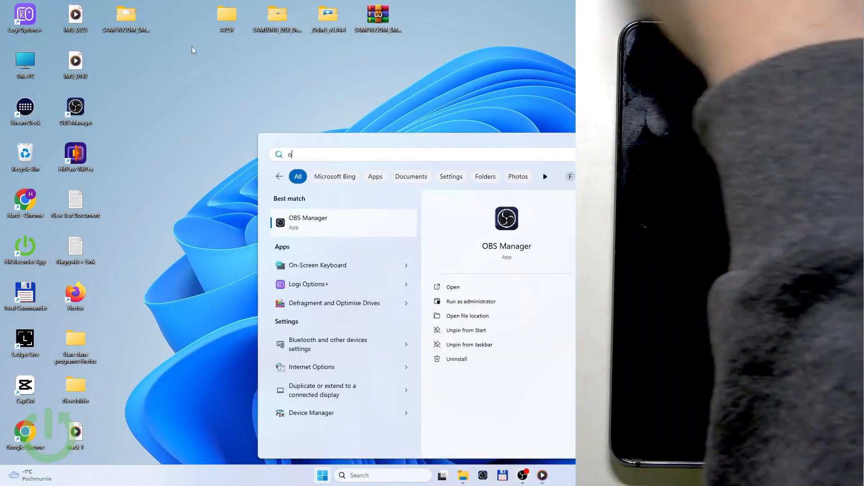
{"action": "type", "text": "din"}
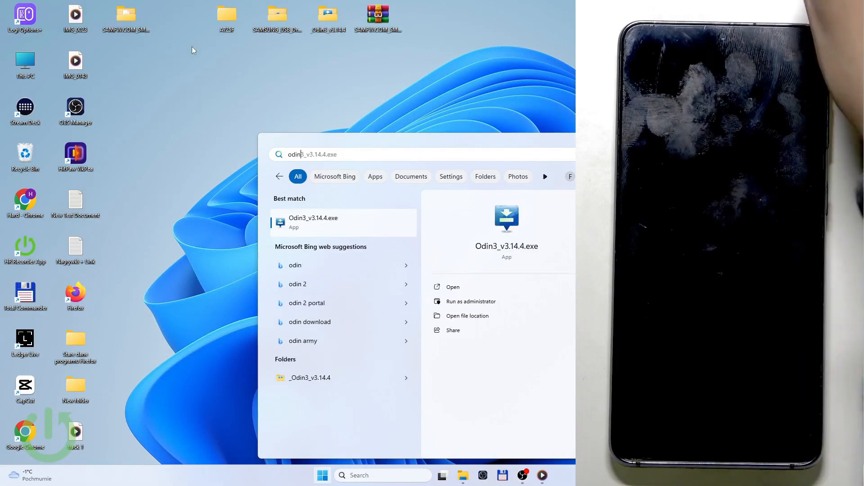
{"action": "key", "text": "Return"}
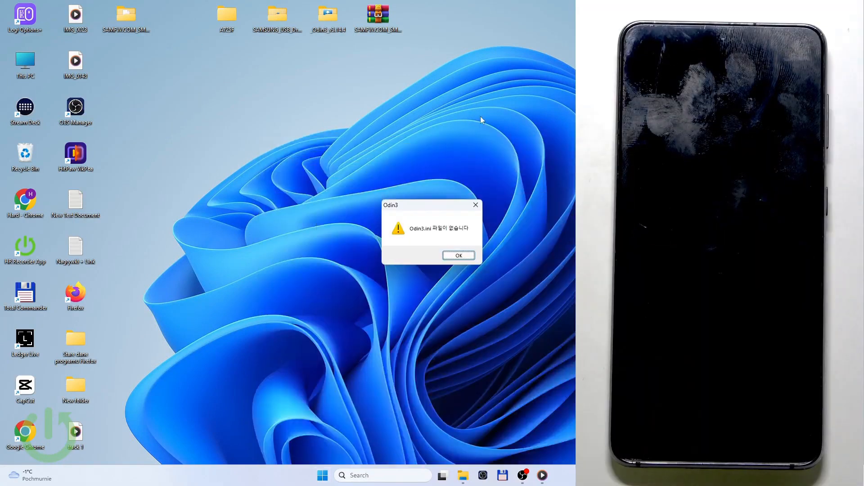
{"action": "left_click", "coordinate": [454, 256]}
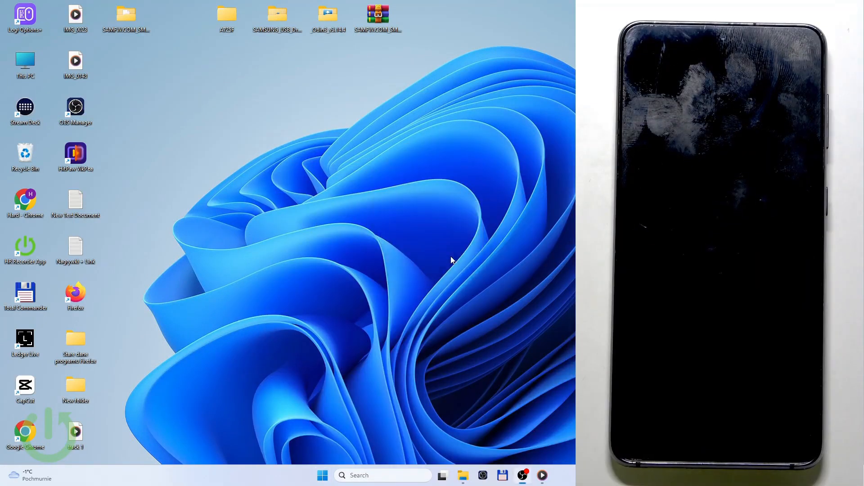
Step: Launch Odin3_v3.14.4 from the _Odin3_v3.14.4 desktop folder and move its window so that all of it is visible
{"action": "double_click", "coordinate": [307, 28]}
{"action": "double_click", "coordinate": [273, 108]}
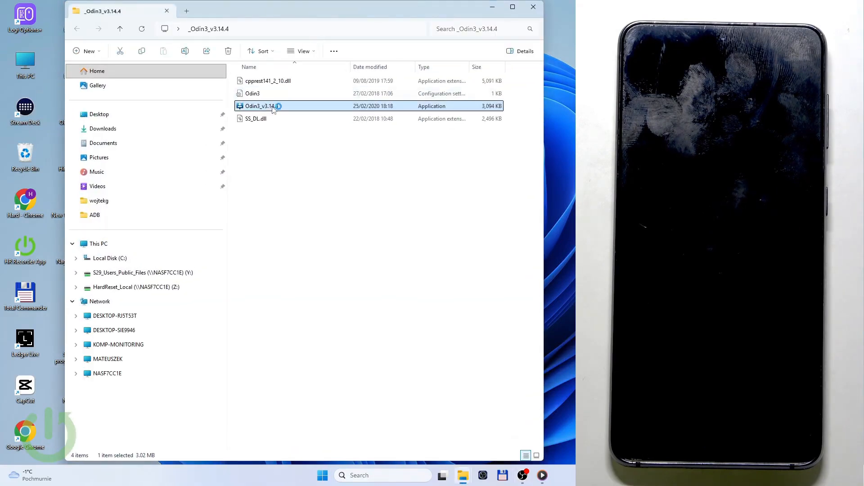
{"action": "left_click", "coordinate": [498, 313]}
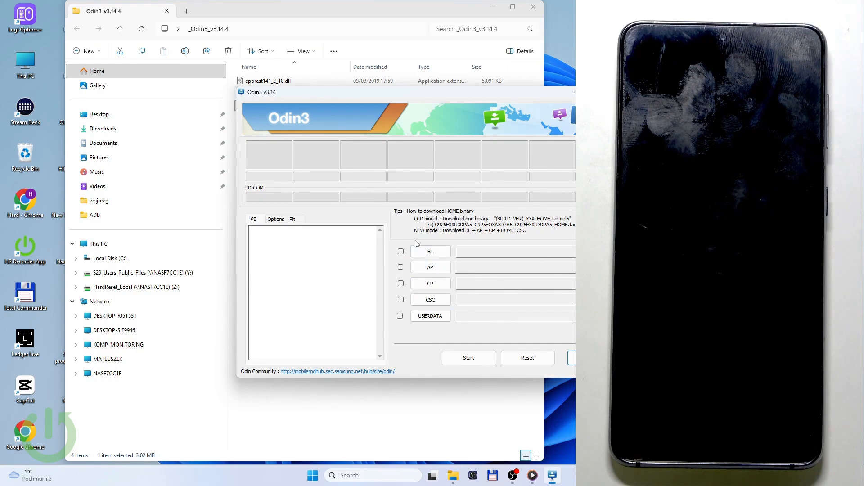
{"action": "left_click_drag", "start_coordinate": [339, 95], "coordinate": [207, 102]}
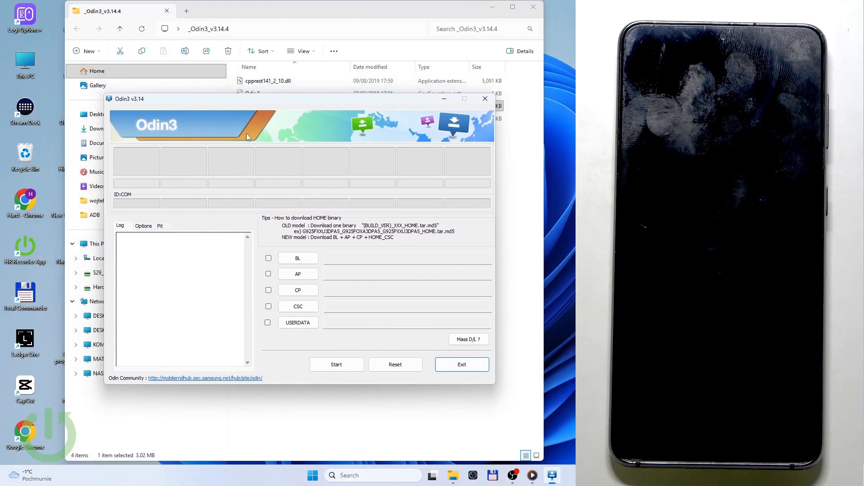
Step: Load the BL_G991BXXS3AUJ7 file from the Desktop folder SAMFW.COM_SM-G991B_XEO_G991BXXS3AUJ7_fac into Odin's BL slot
{"action": "left_click", "coordinate": [297, 258]}
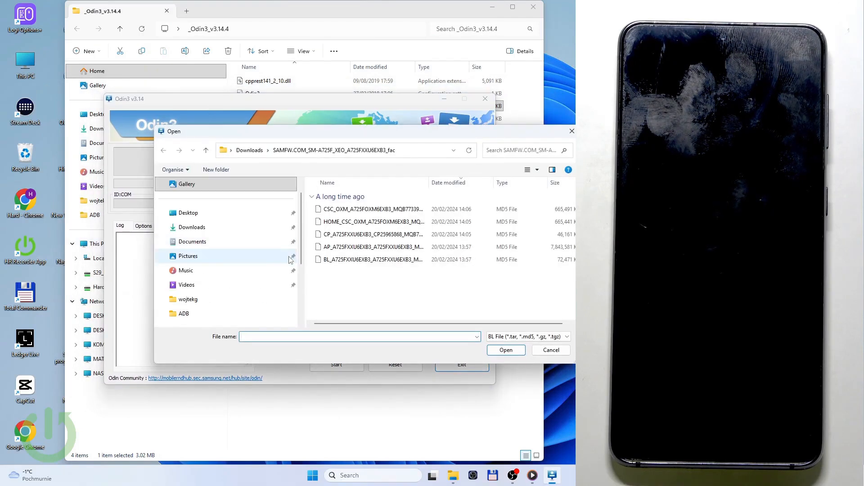
{"action": "left_click", "coordinate": [247, 152]}
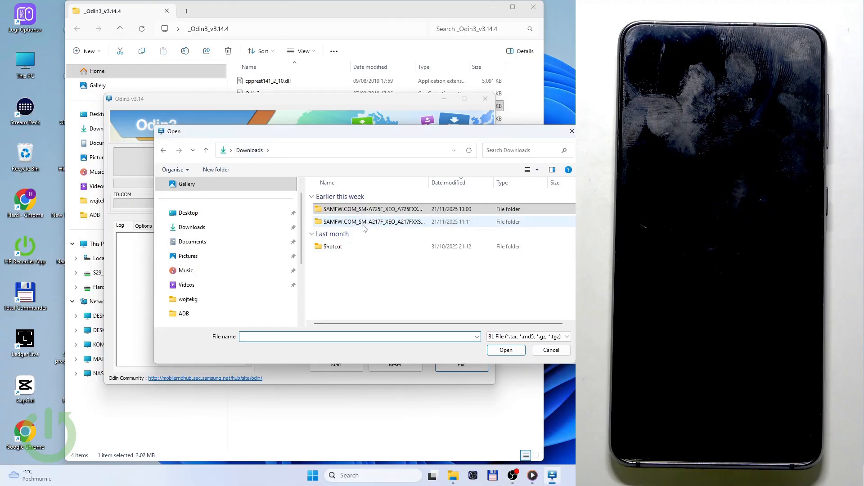
{"action": "left_click", "coordinate": [208, 215]}
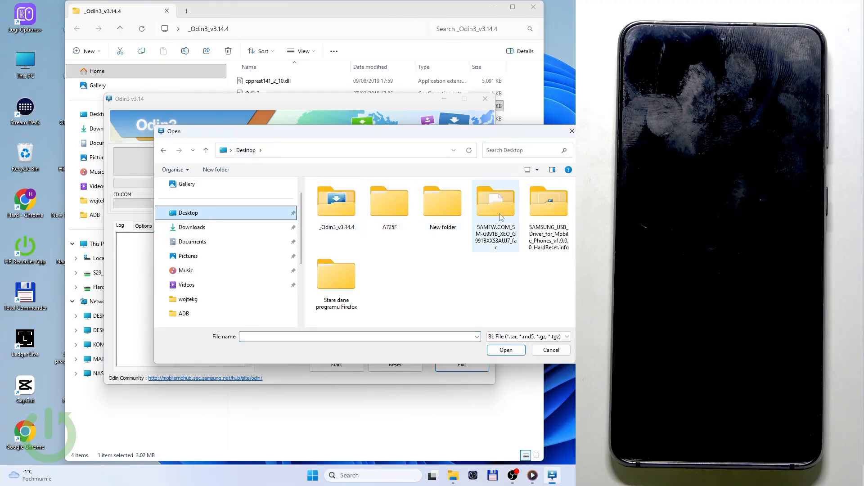
{"action": "double_click", "coordinate": [495, 233]}
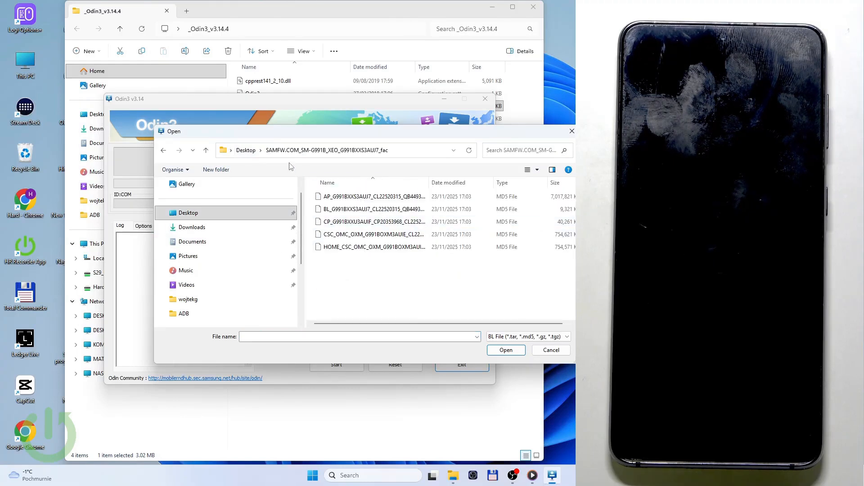
{"action": "double_click", "coordinate": [338, 212]}
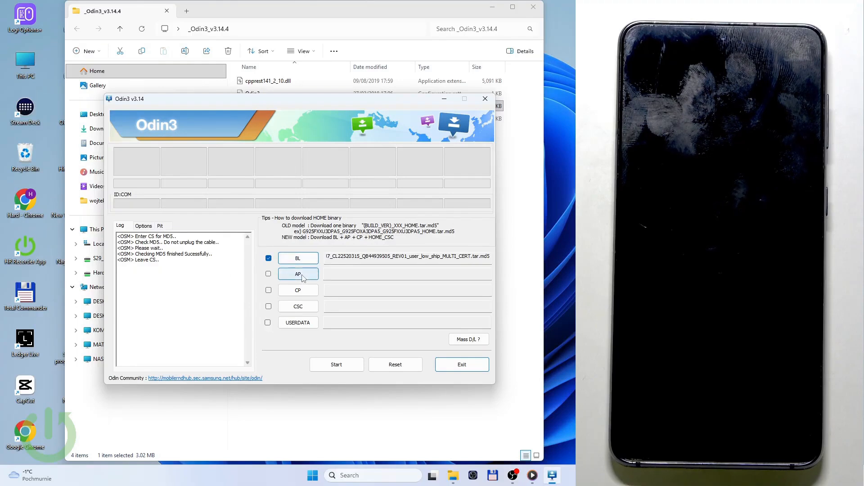
Step: Load the AP_G991BXXS3AUJ7 file into Odin's AP slot, wait for its check and dismiss the extra file dialog
{"action": "left_click", "coordinate": [297, 275]}
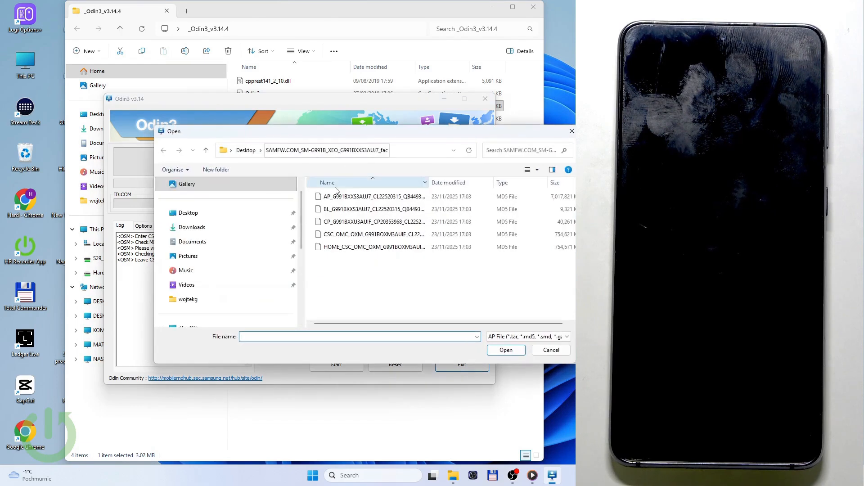
{"action": "double_click", "coordinate": [338, 201]}
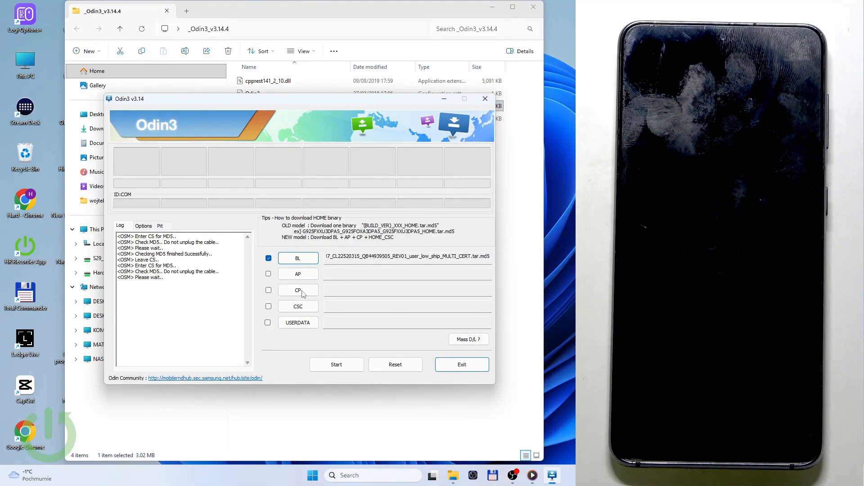
{"action": "left_click", "coordinate": [298, 275]}
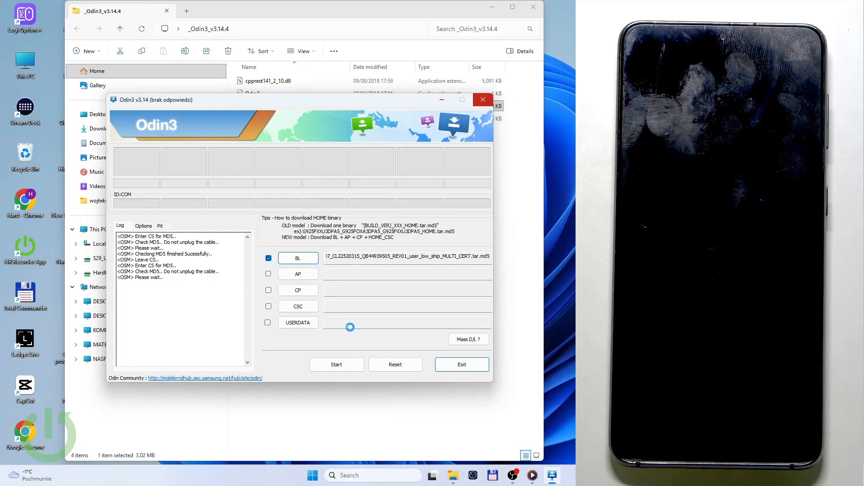
{"action": "left_click", "coordinate": [483, 99]}
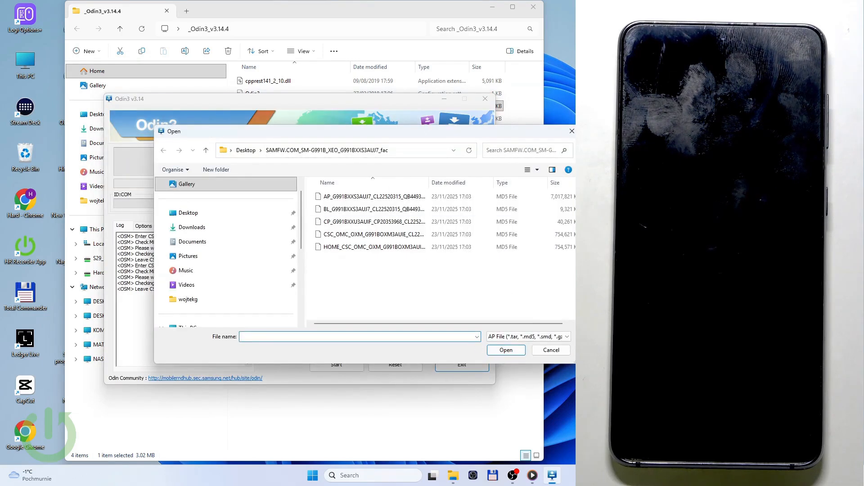
{"action": "left_click", "coordinate": [571, 131]}
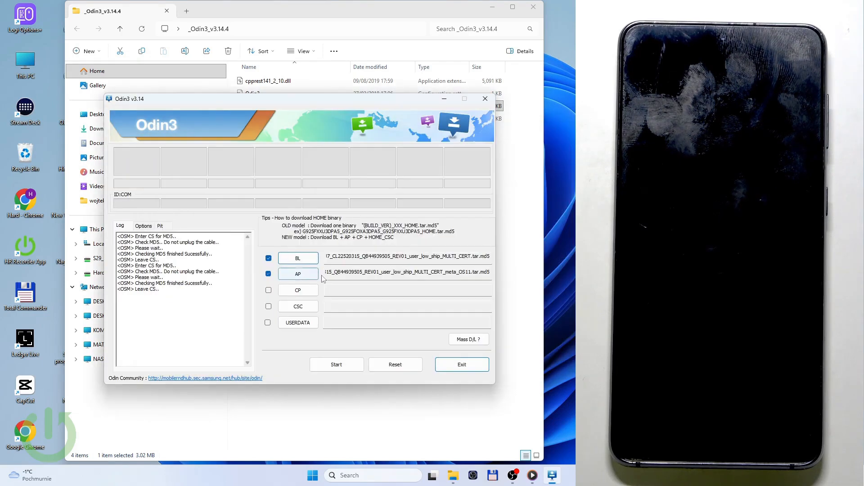
Step: Load the CP_G991BXXU3AUIF file into the CP slot and the CSC_OMC_OXM_G991BOXM3AUIE file into the CSC slot
{"action": "left_click", "coordinate": [298, 290]}
{"action": "double_click", "coordinate": [342, 220]}
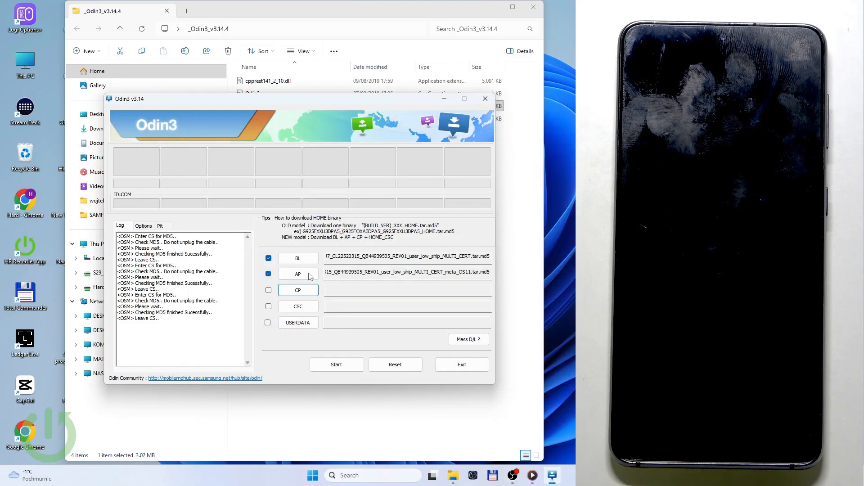
{"action": "left_click", "coordinate": [303, 308]}
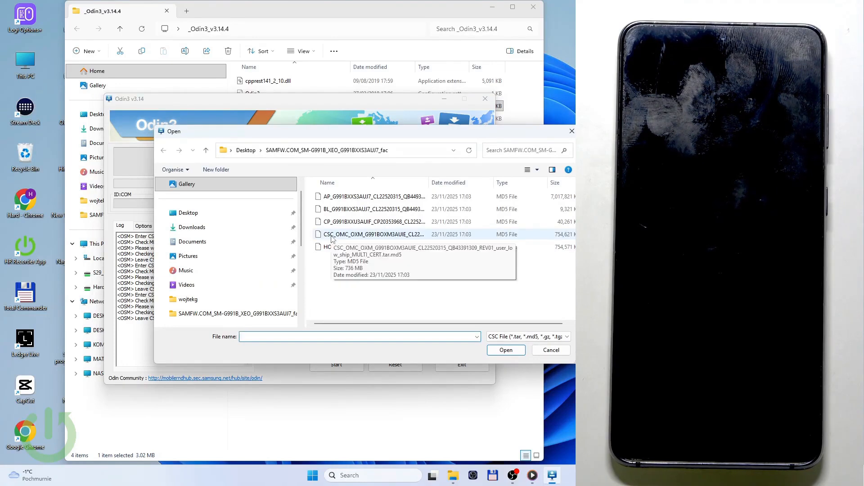
{"action": "double_click", "coordinate": [331, 235]}
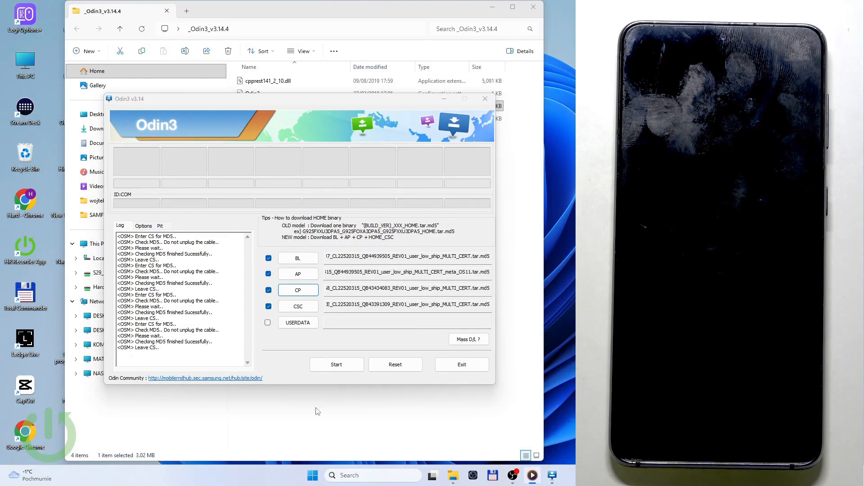
Step: Reselect the CSC firmware file for the CSC slot and start flashing the connected phone in download mode
{"action": "left_click", "coordinate": [299, 307]}
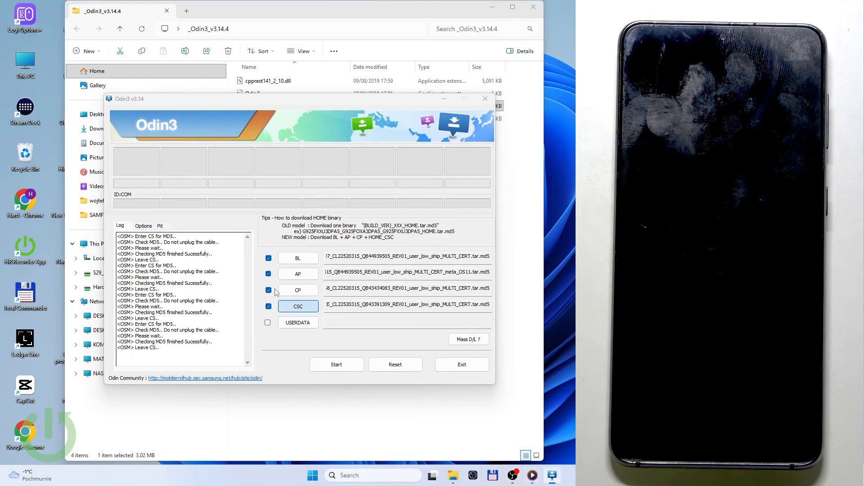
{"action": "double_click", "coordinate": [334, 247]}
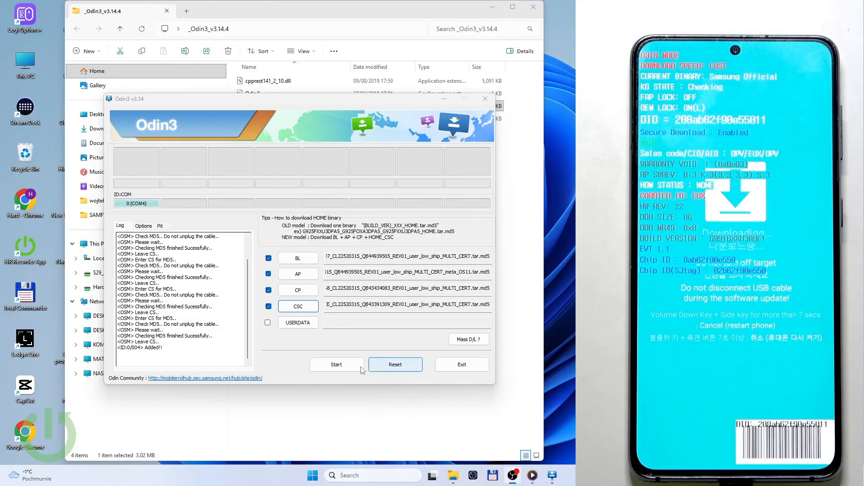
{"action": "left_click", "coordinate": [343, 367]}
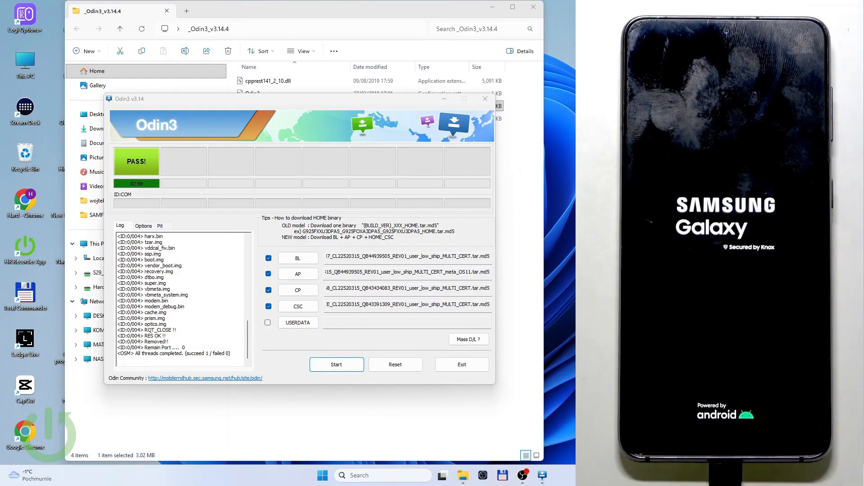
Step: Wait for the flash to finish, exit Odin and close the _Odin3_v3.14.4 folder window
{"action": "left_click", "coordinate": [462, 366]}
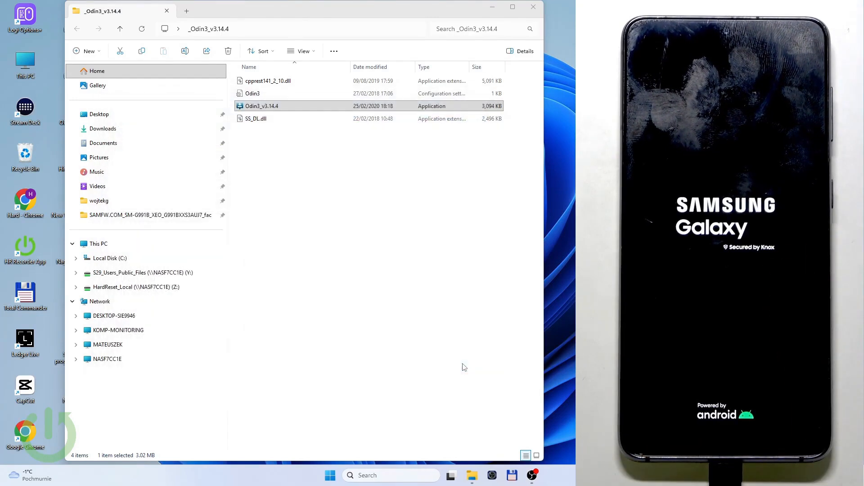
{"action": "left_click", "coordinate": [535, 14]}
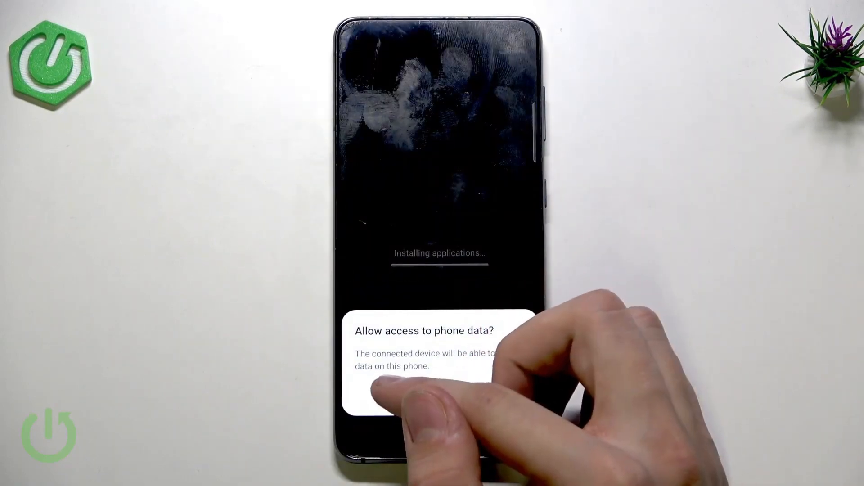
Step: On the restarted phone, dismiss the phone data access request and open the app list from the home screen
{"action": "left_click", "coordinate": [397, 394]}
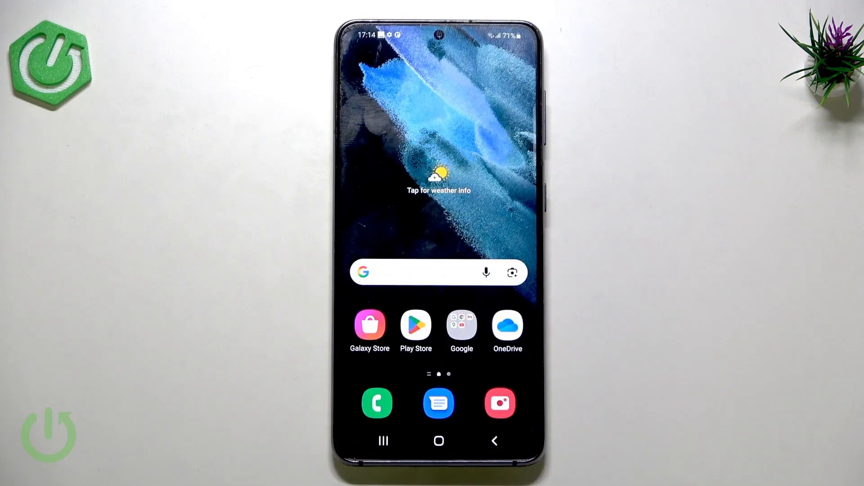
{"action": "left_click_drag", "start_coordinate": [425, 342], "coordinate": [427, 203]}
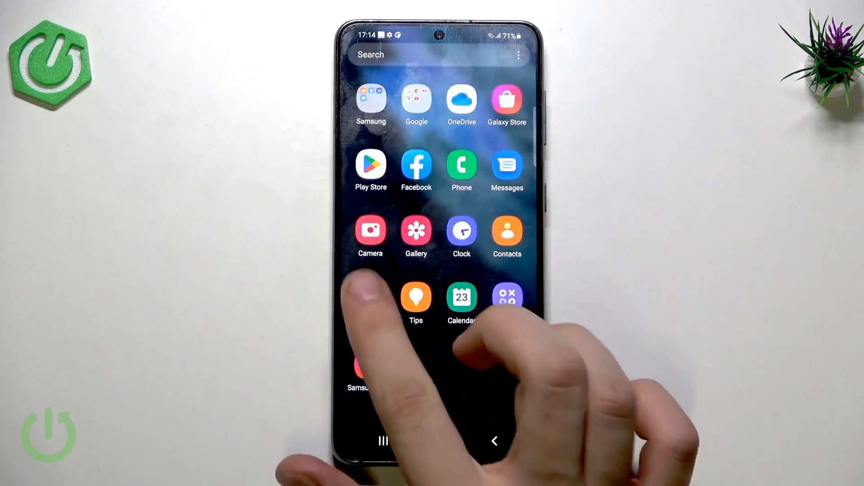